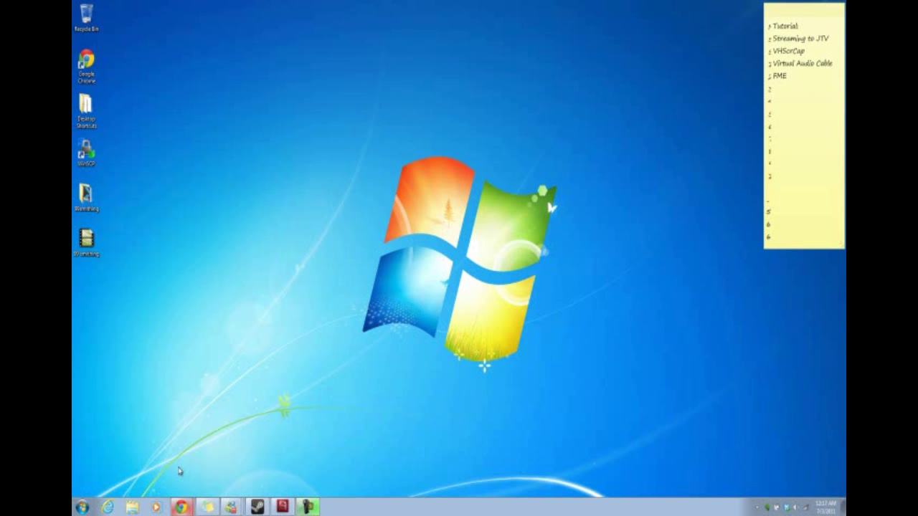
# Bring up the browser and view the VH Screen Capture Driver 3.0.0.5 download page on free-codecs.com
pyautogui.click(181, 507)
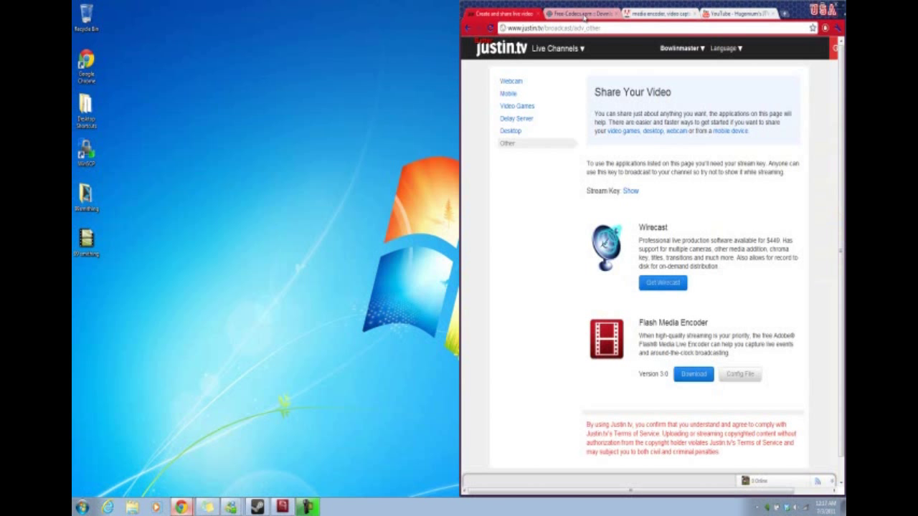
pyautogui.click(584, 15)
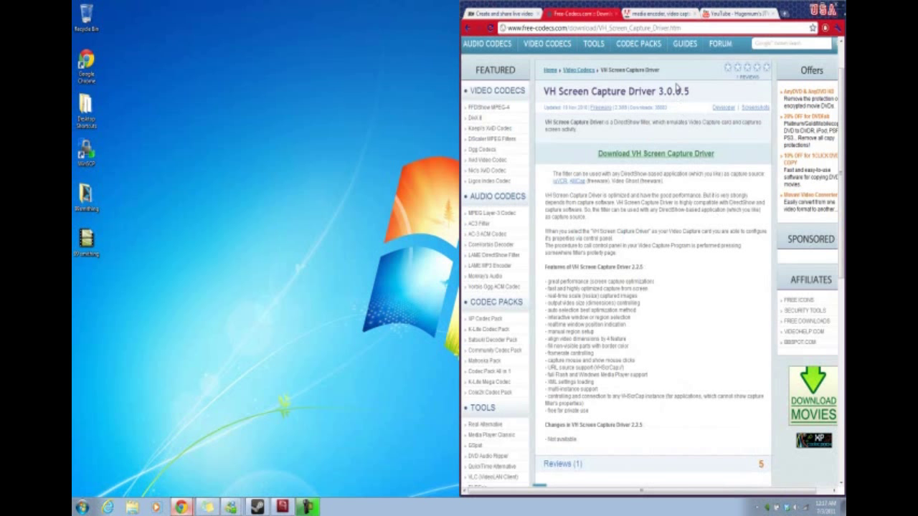
pyautogui.moveTo(715, 153); pyautogui.dragTo(599, 153)
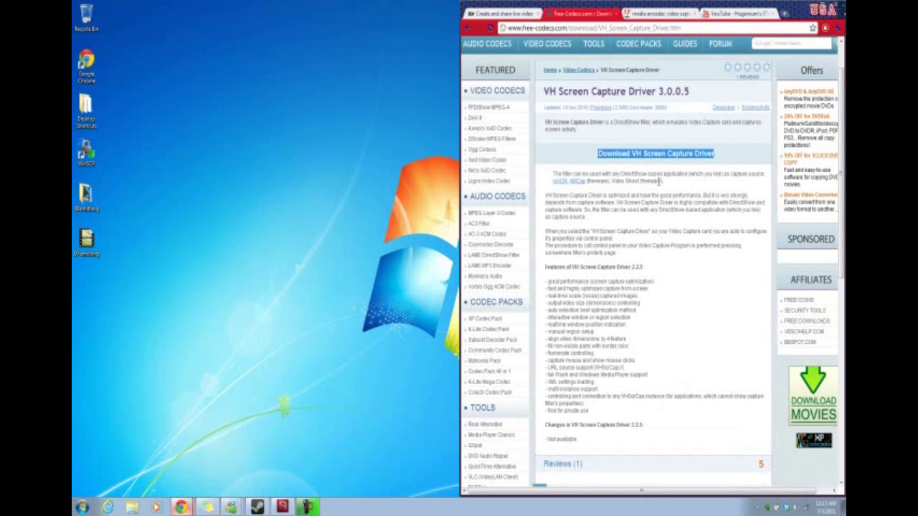
pyautogui.click(659, 203)
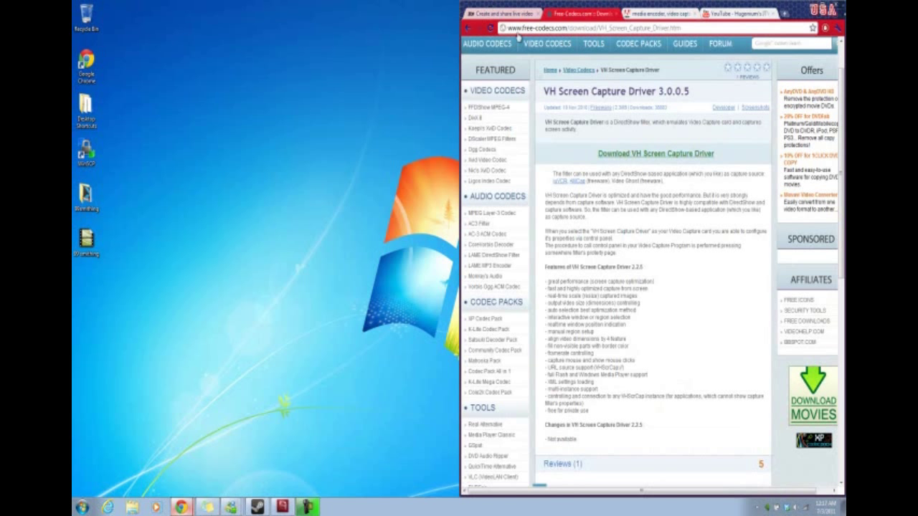
# Open the VHScrCap configuration for the active driver instance and move its window onto the free desktop area
pyautogui.click(81, 507)
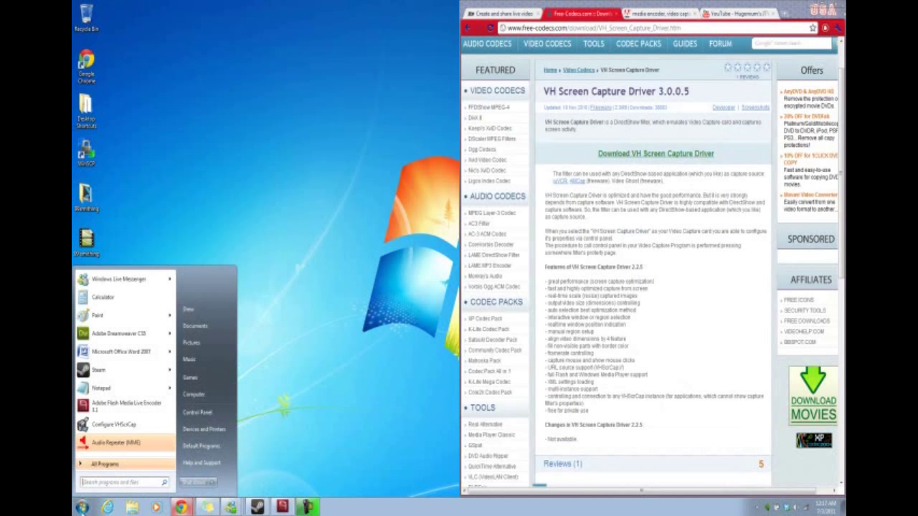
pyautogui.click(105, 484)
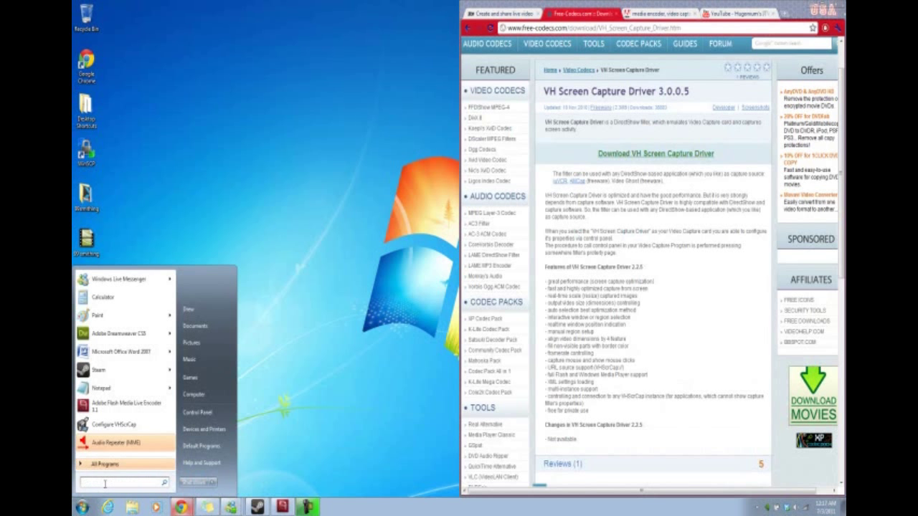
pyautogui.click(112, 427)
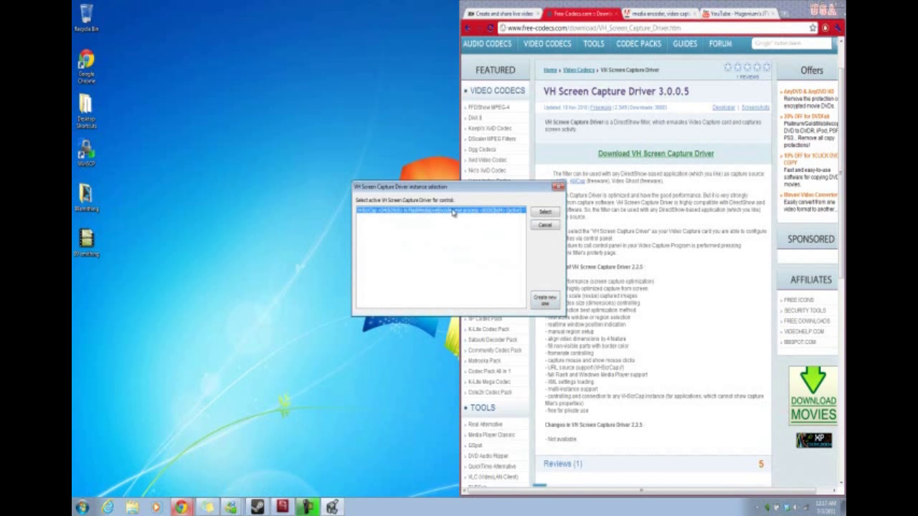
pyautogui.click(550, 214)
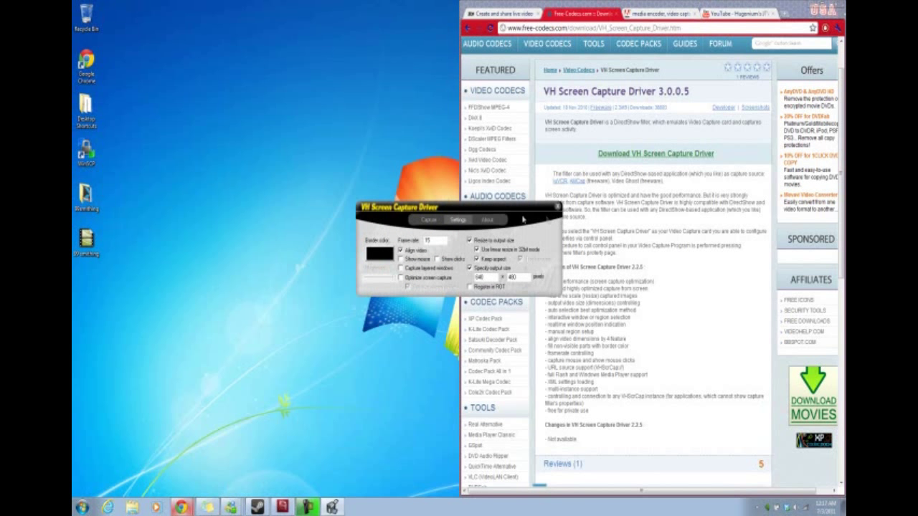
pyautogui.moveTo(504, 210); pyautogui.dragTo(343, 158)
# Select a screen capture region of about 790 × 606 pixels, starting near the upper-left desktop corner
pyautogui.click(269, 171)
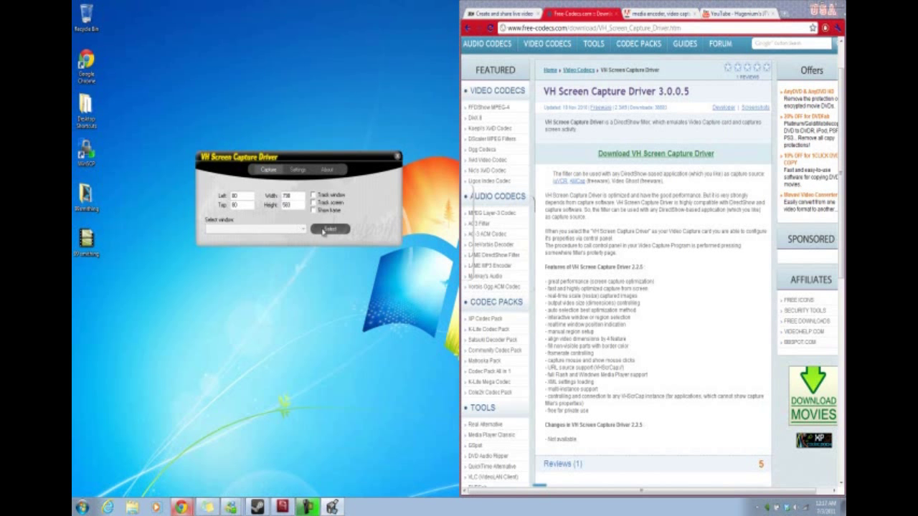
pyautogui.click(332, 231)
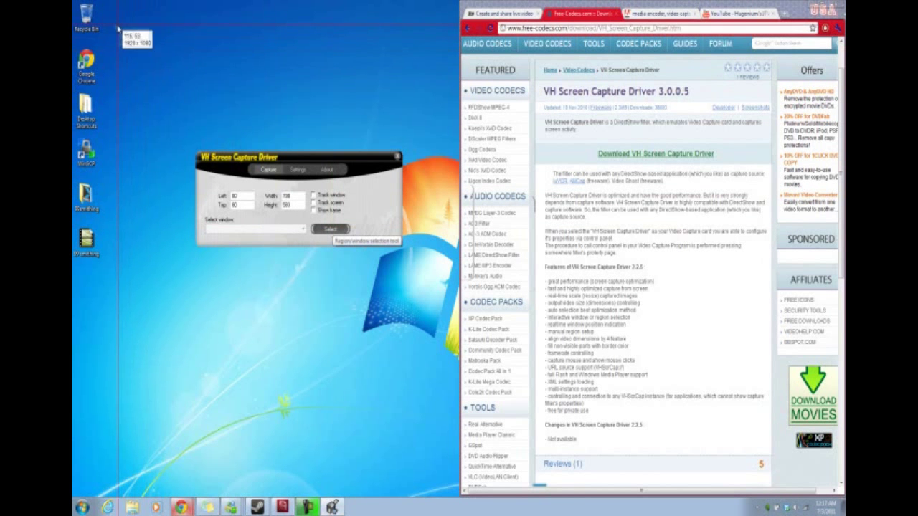
pyautogui.moveTo(121, 29); pyautogui.dragTo(439, 319)
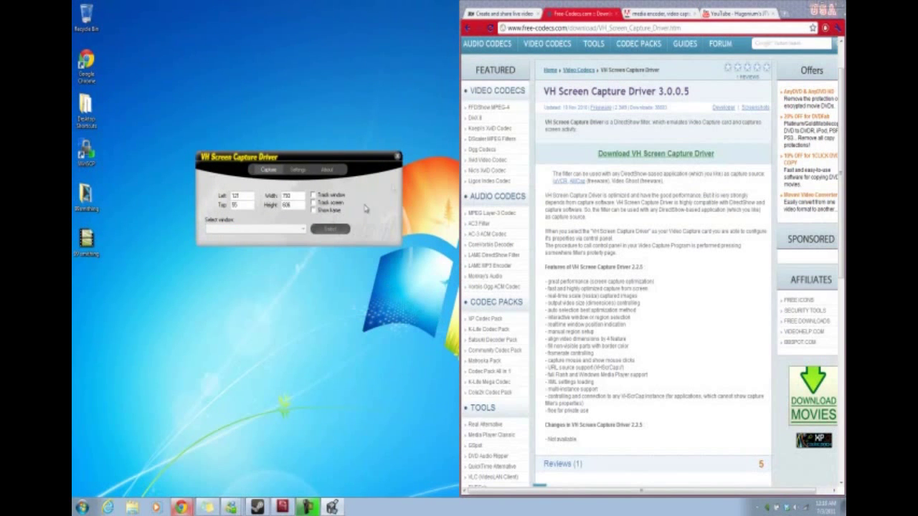
# Review the capture driver's settings and version information, then close its configuration and clear the browser from the desktop
pyautogui.click(298, 170)
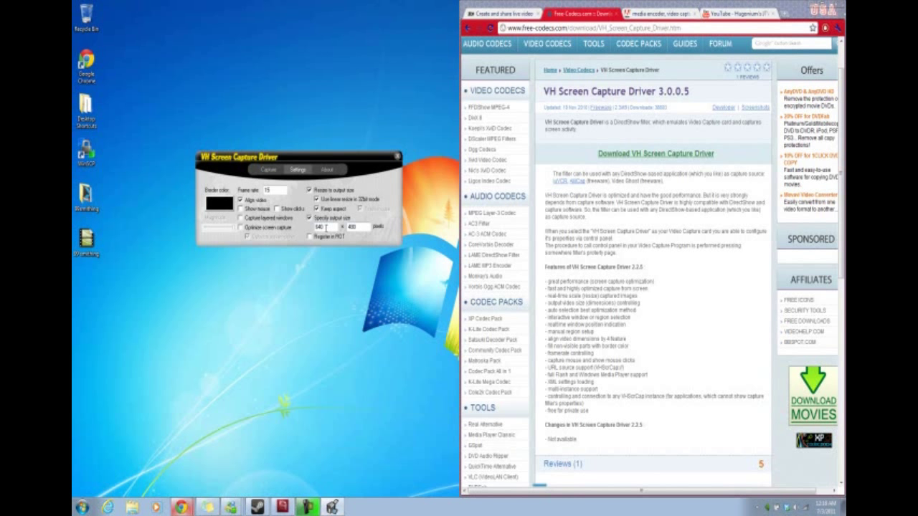
pyautogui.click(329, 170)
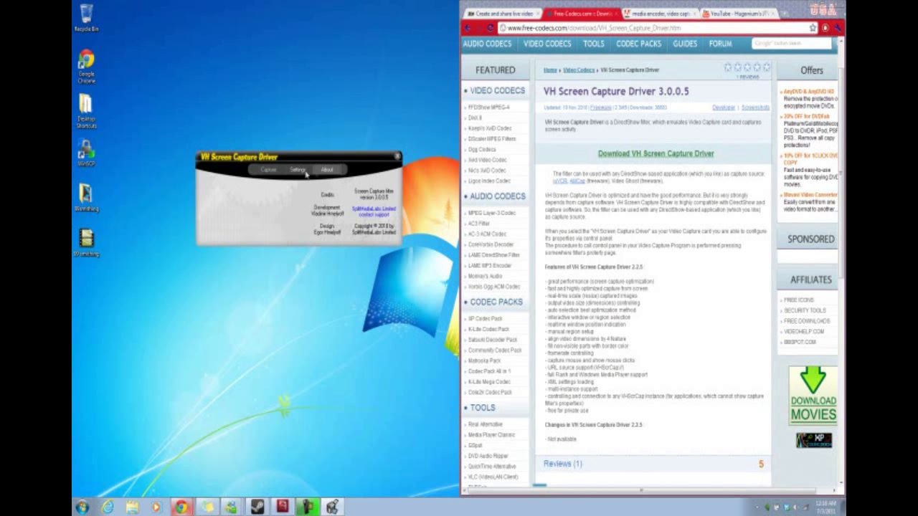
pyautogui.click(270, 170)
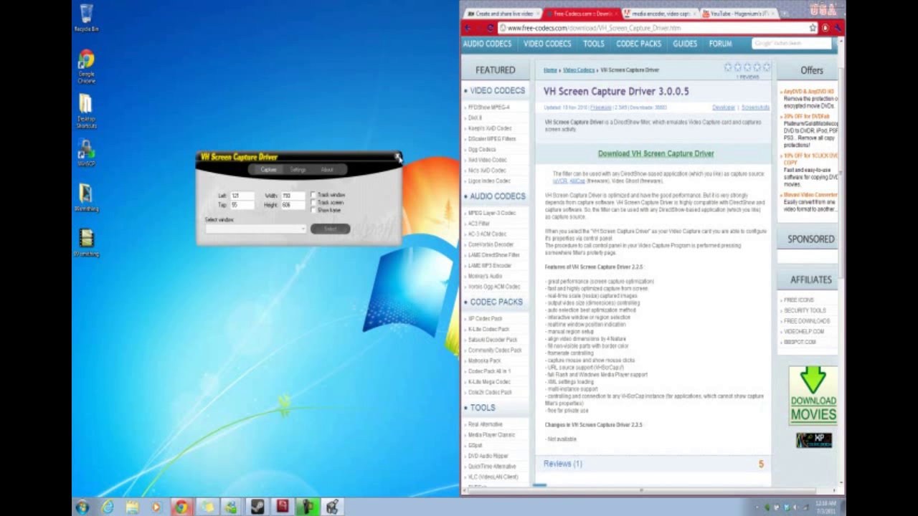
pyautogui.click(399, 158)
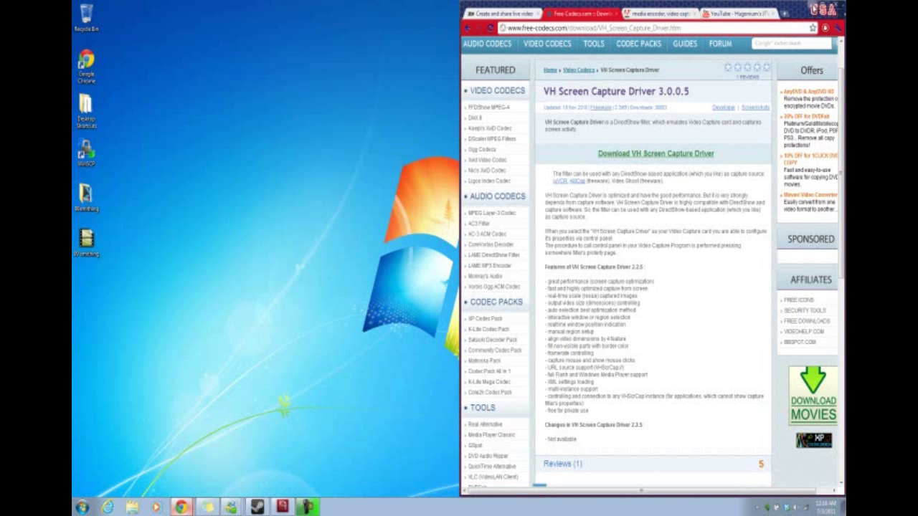
pyautogui.click(813, 8)
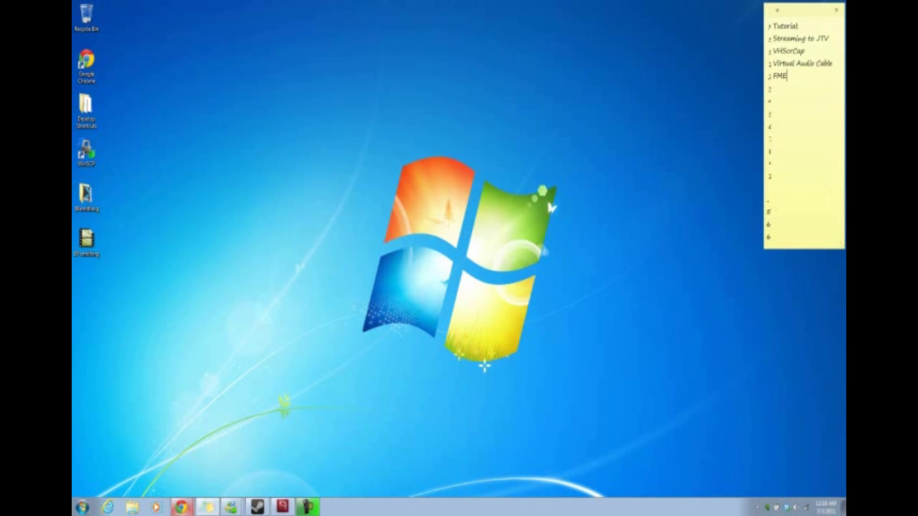
# Open the Virtual Audio Cable control panel from the installed programs
pyautogui.click(83, 508)
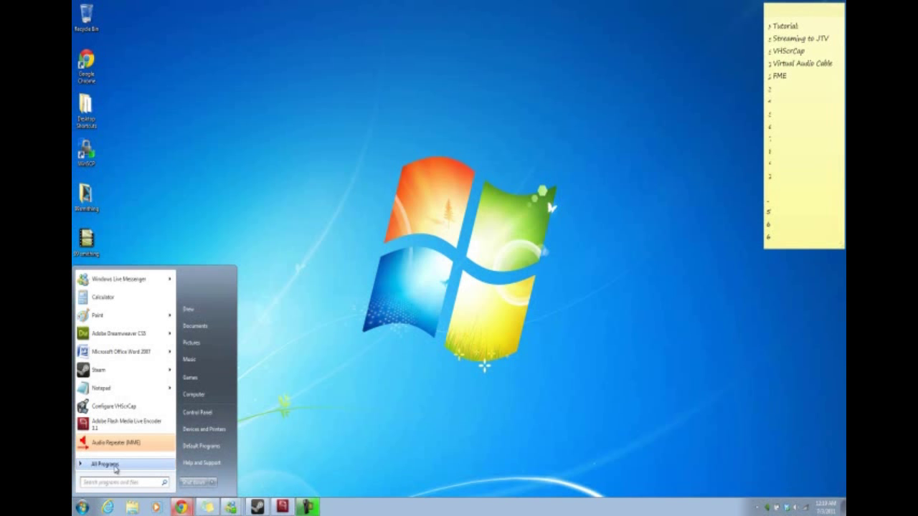
pyautogui.click(117, 465)
pyautogui.scroll(-6, 129, 376)
pyautogui.scroll(-6, 129, 374)
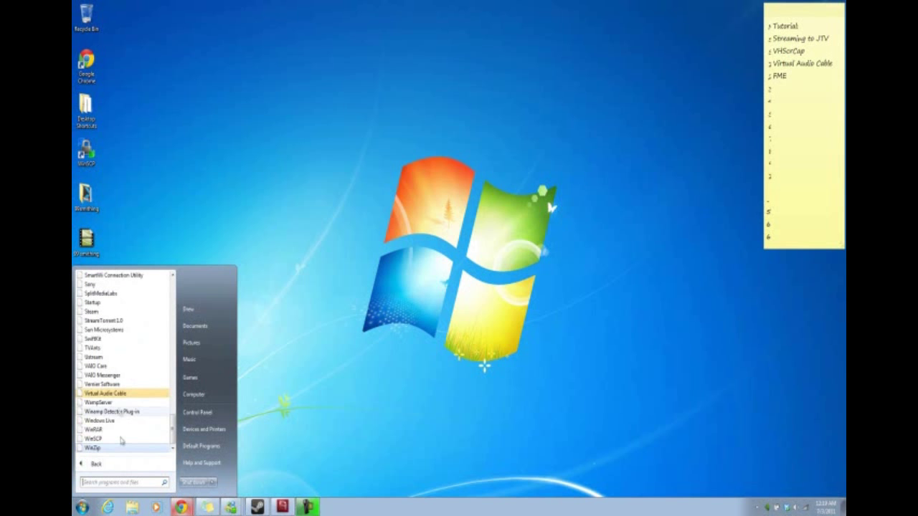
pyautogui.click(111, 391)
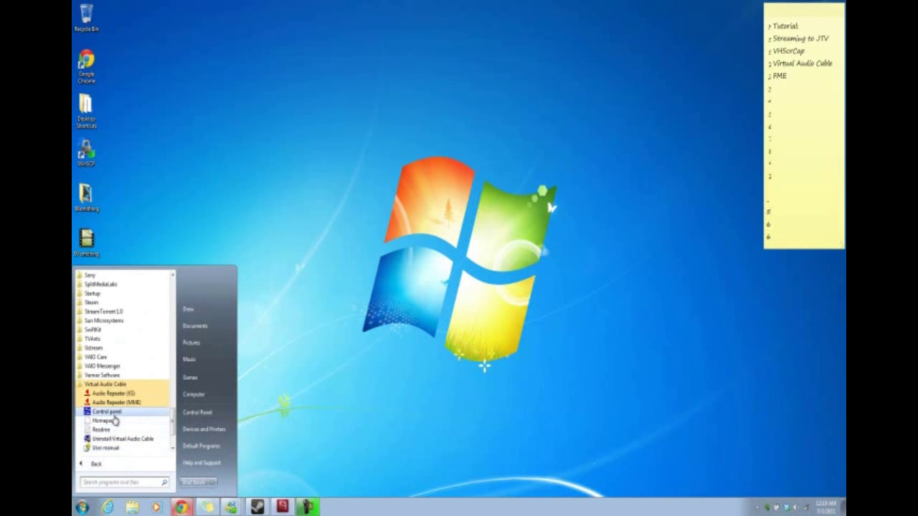
pyautogui.click(107, 412)
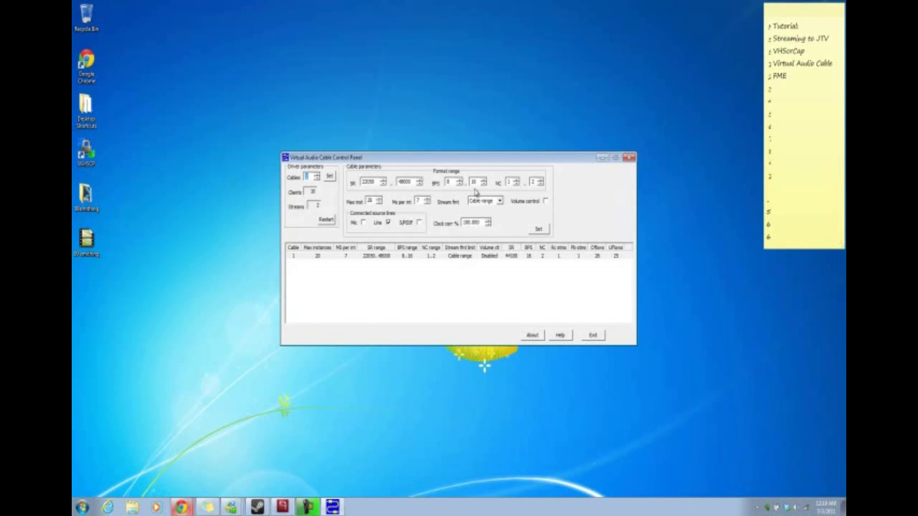
# Check the cable count and Virtual Audio Cable's version information, then close its control panel
pyautogui.click(310, 258)
pyautogui.click(366, 270)
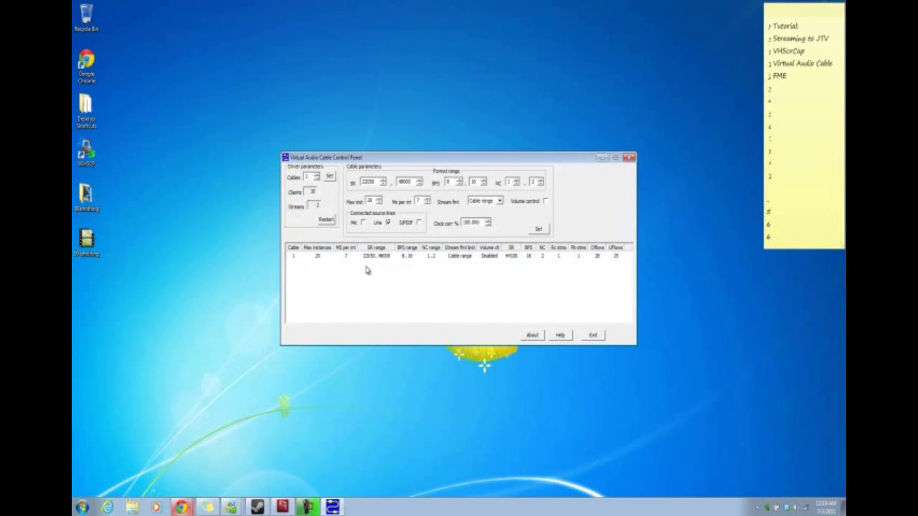
pyautogui.click(316, 180)
pyautogui.click(531, 335)
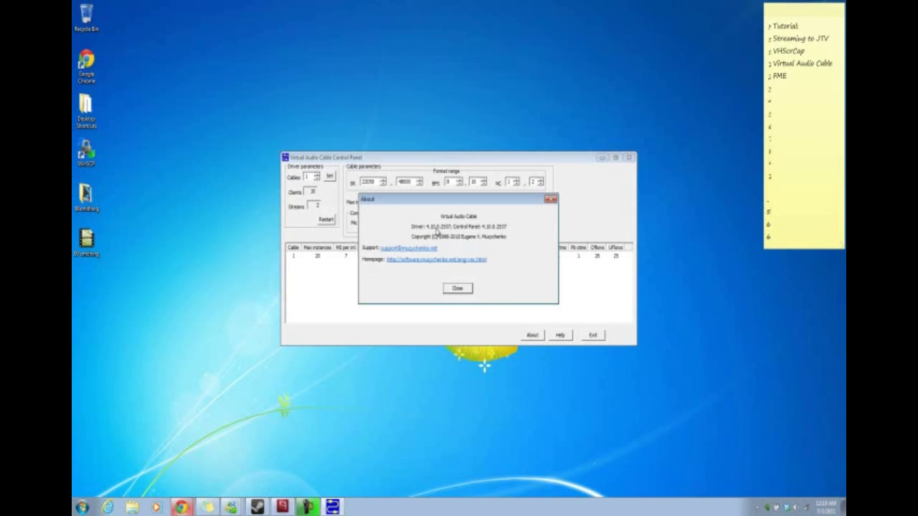
pyautogui.click(457, 289)
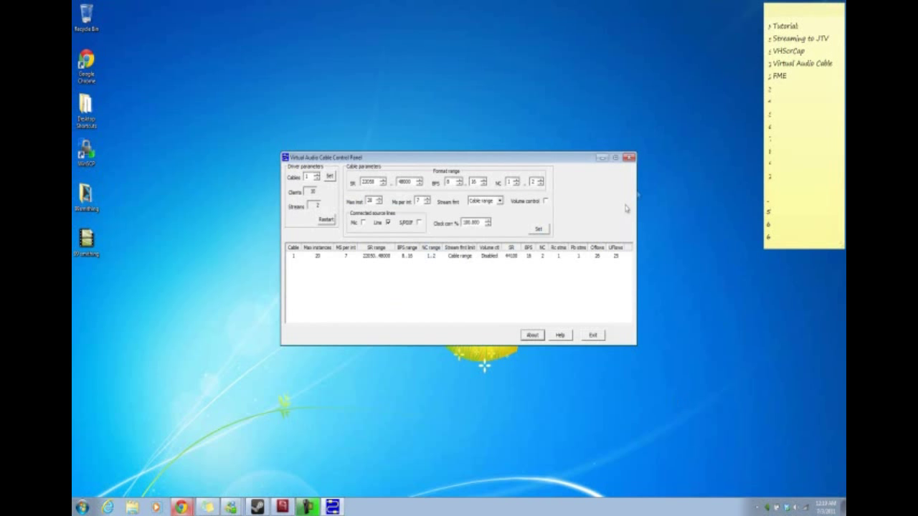
pyautogui.click(628, 159)
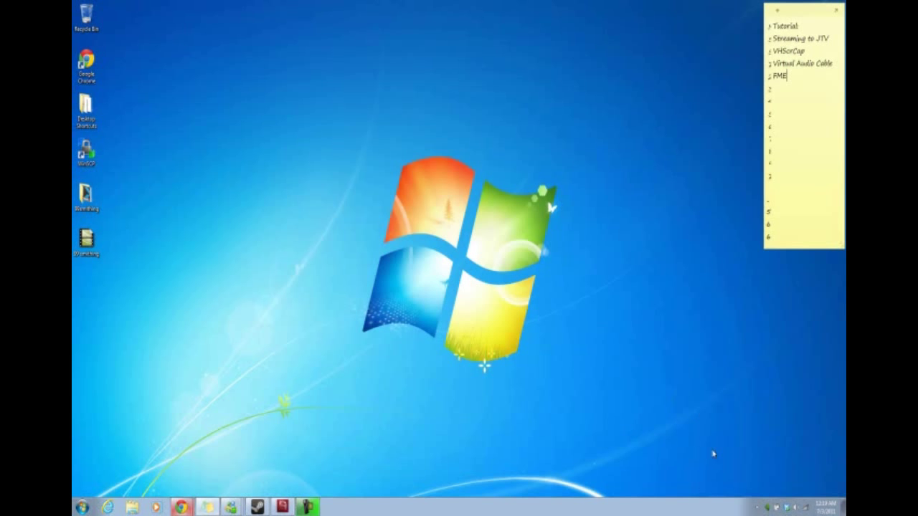
# Open the Windows sound devices and check the Line 1 and Speaker/HP playback devices
pyautogui.rightClick(797, 511)
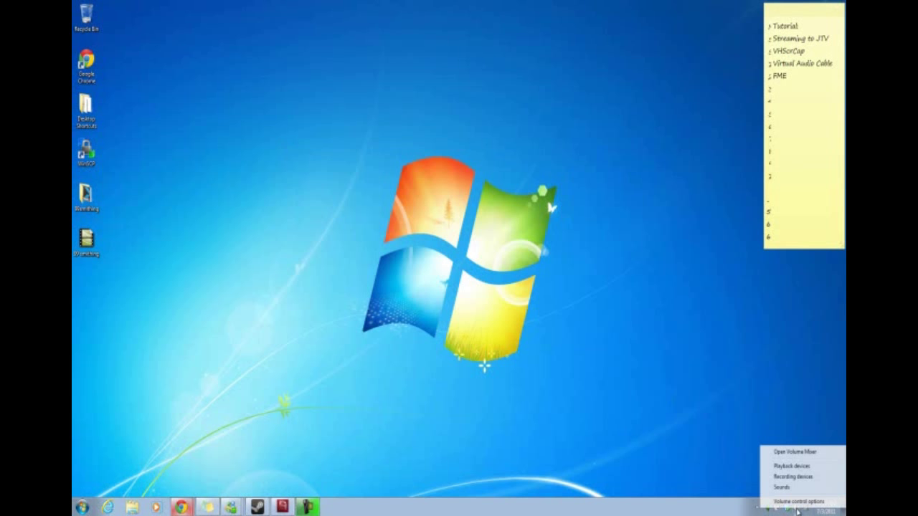
pyautogui.click(783, 478)
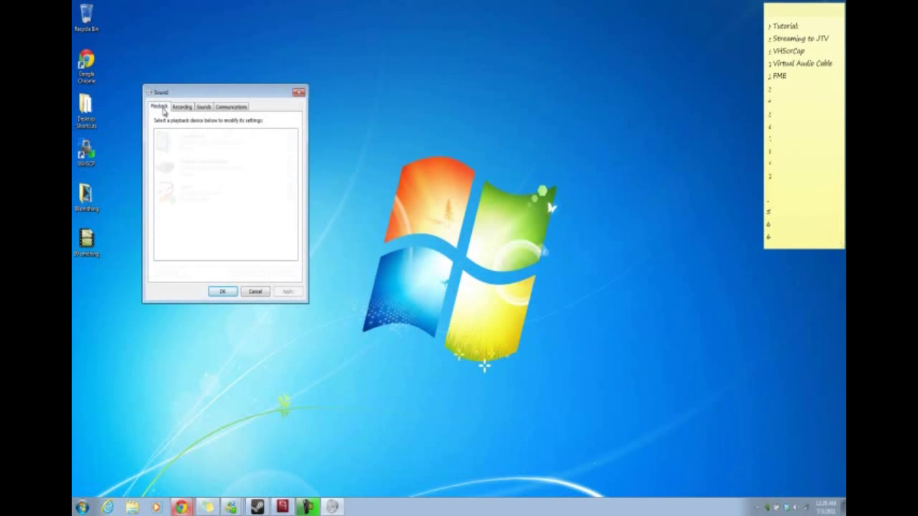
pyautogui.click(159, 107)
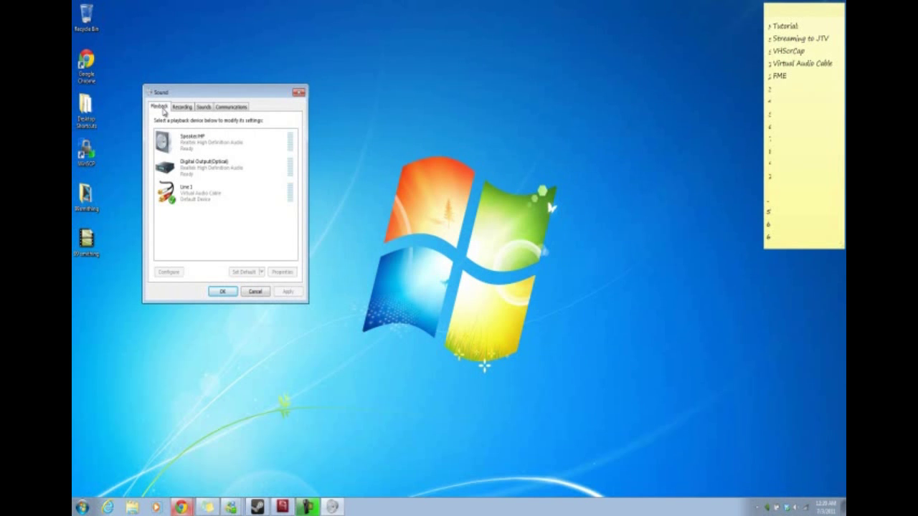
pyautogui.click(190, 199)
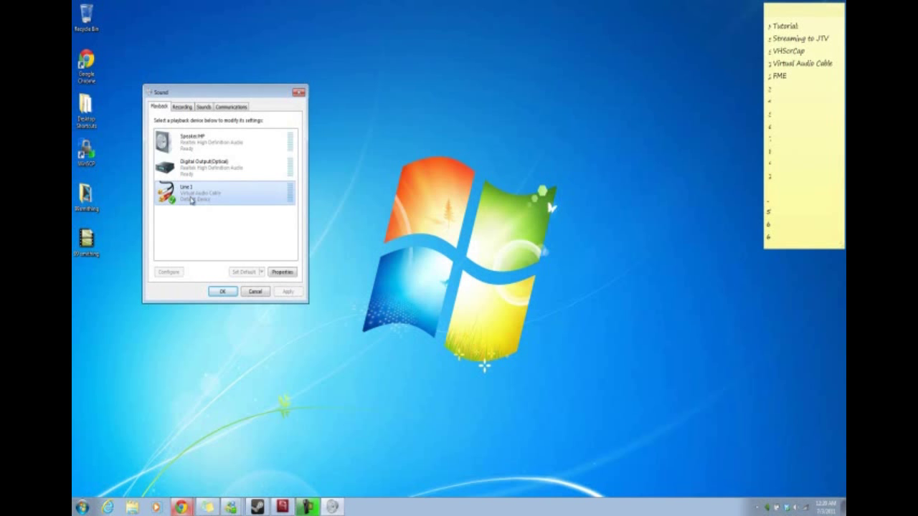
pyautogui.click(192, 146)
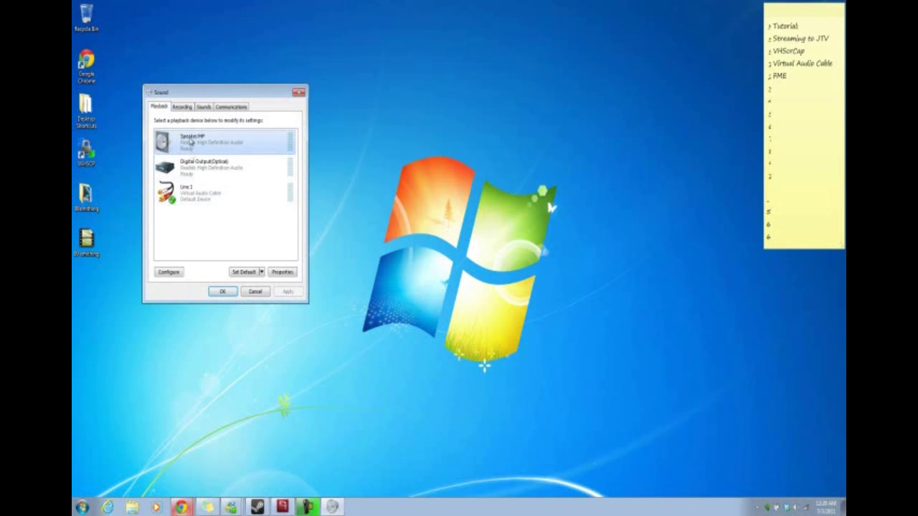
# In the listening properties of the Line 1 recording device, choose Speaker/HP (Realtek High Definition Audio) as the playback device
pyautogui.click(186, 108)
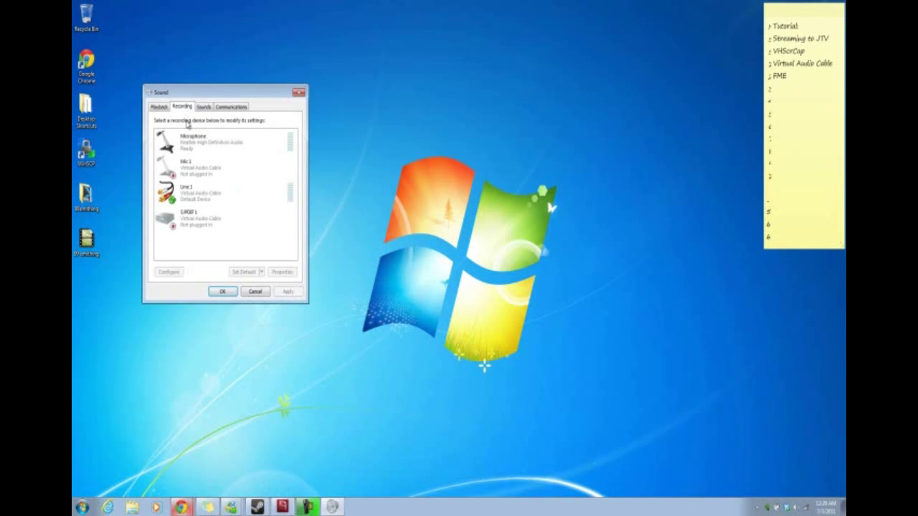
pyautogui.click(203, 196)
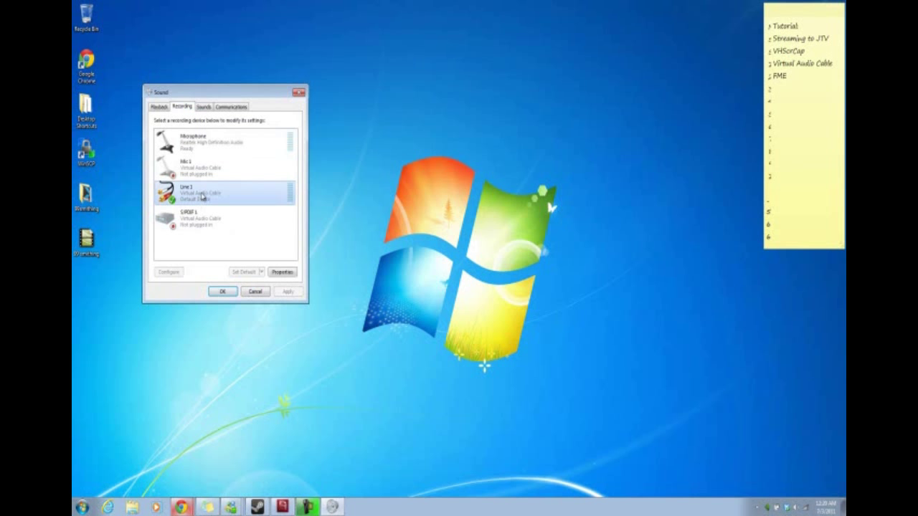
pyautogui.click(281, 273)
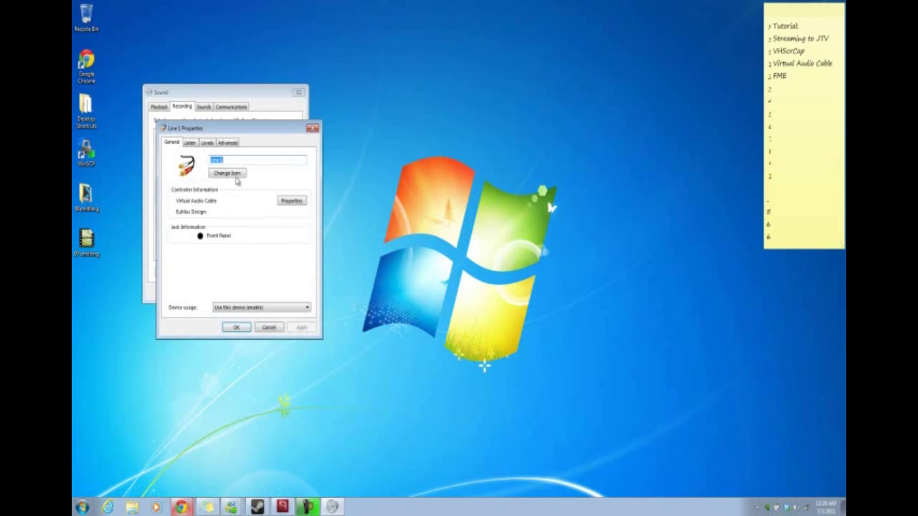
pyautogui.click(191, 144)
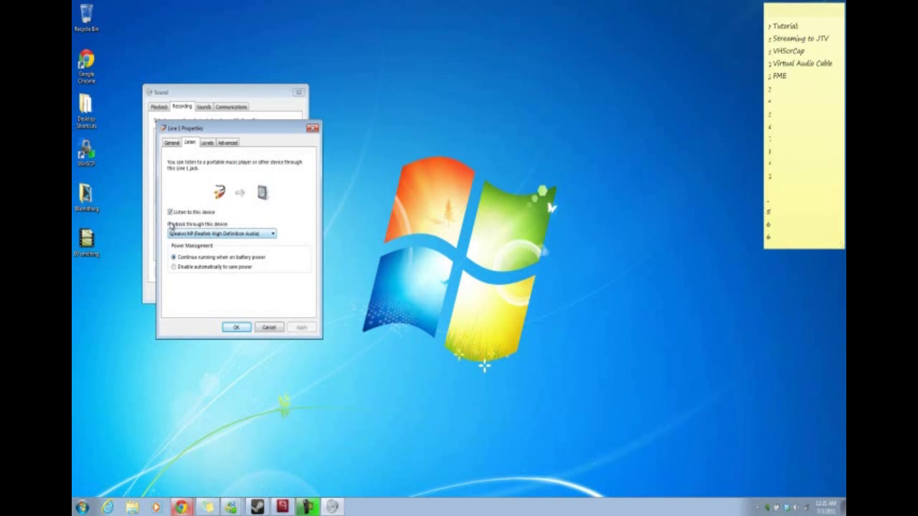
pyautogui.click(220, 235)
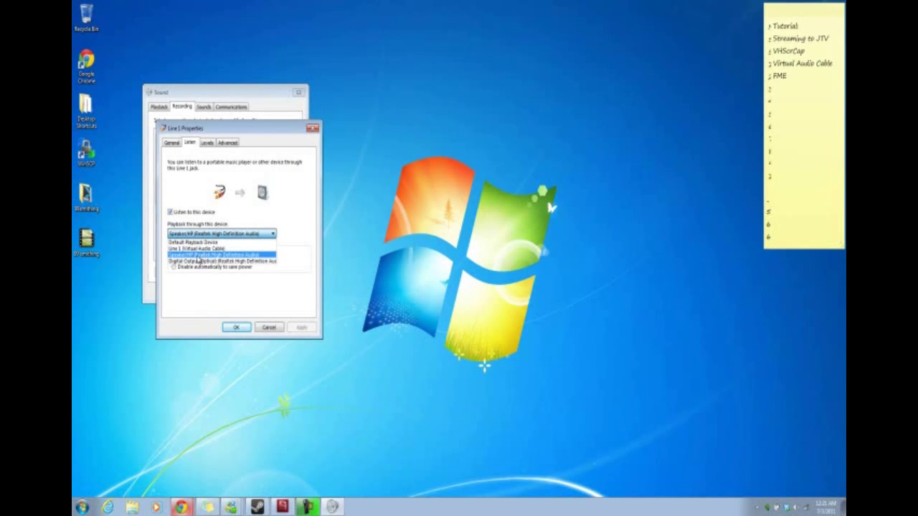
pyautogui.click(197, 255)
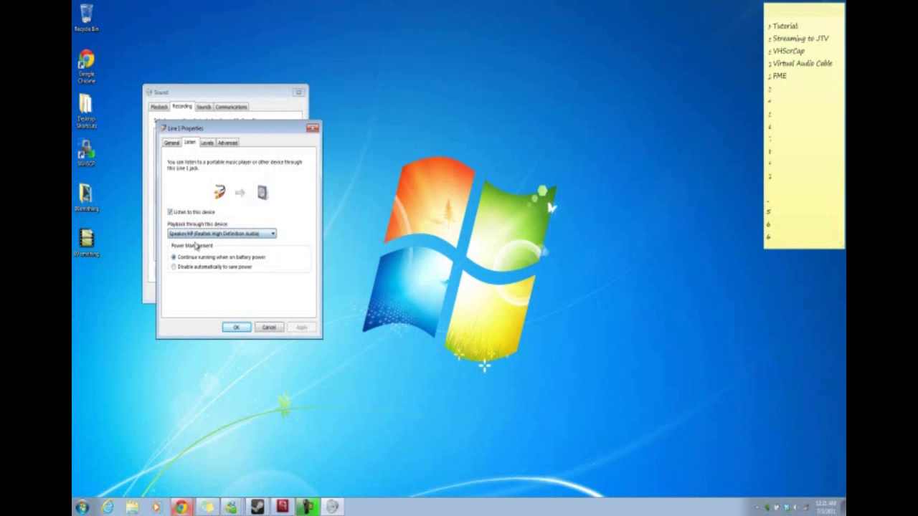
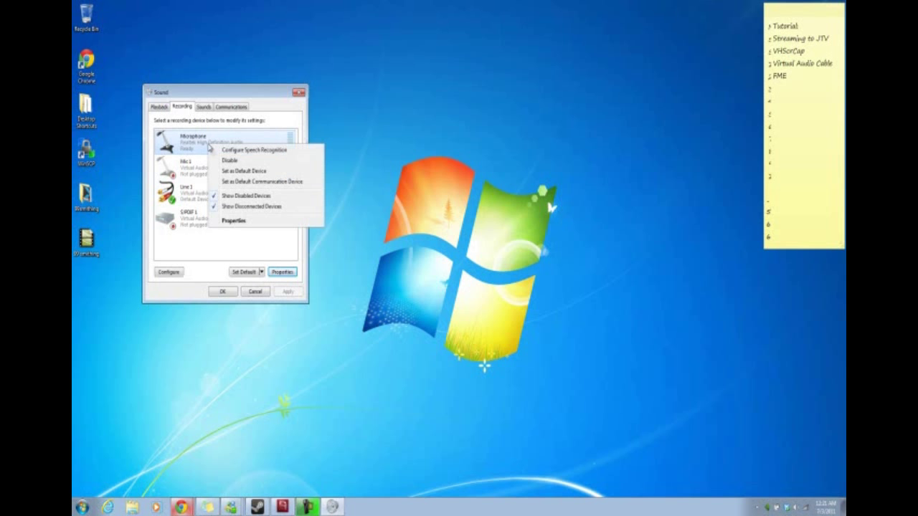
# Check the Microphone recording device's listening properties and the playback devices, then close the Sound settings
pyautogui.click(239, 224)
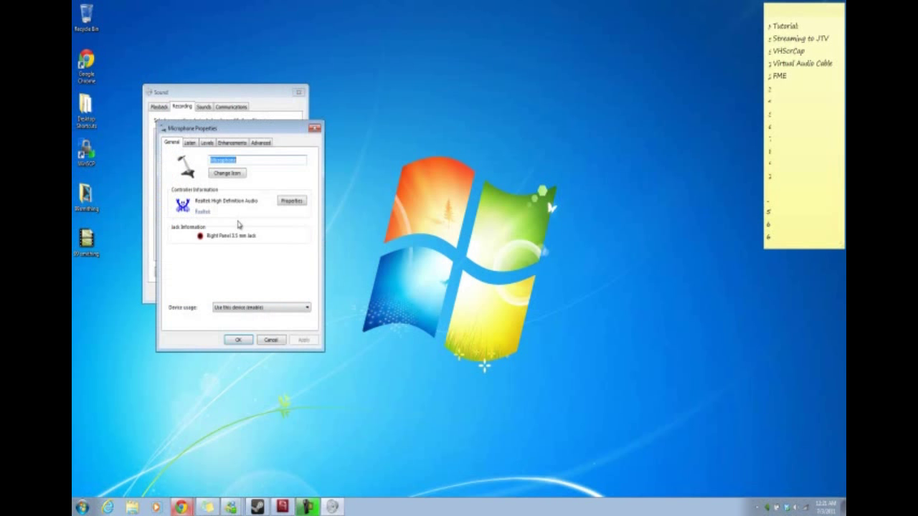
pyautogui.click(190, 143)
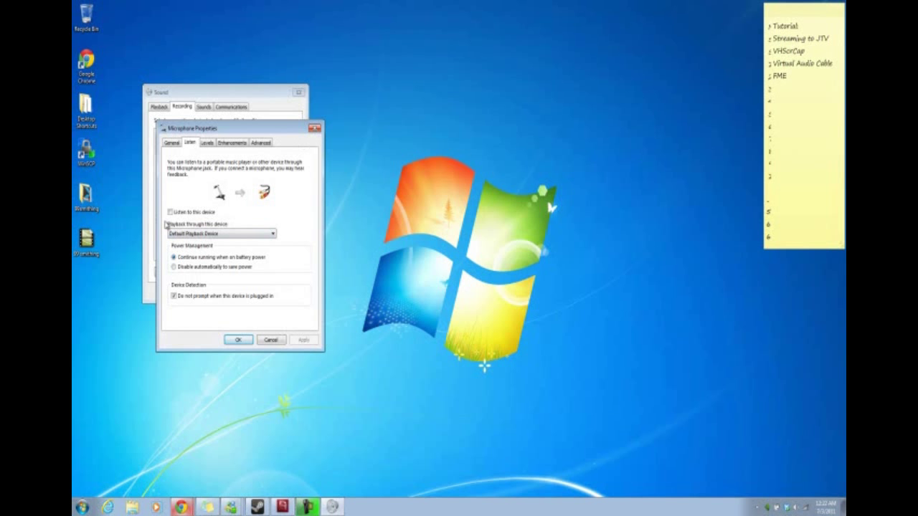
pyautogui.click(314, 130)
pyautogui.click(162, 109)
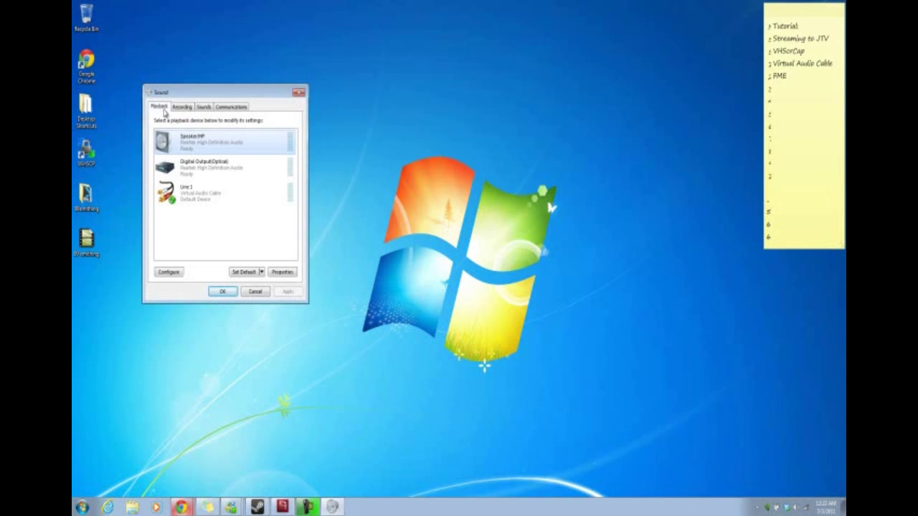
pyautogui.click(298, 93)
pyautogui.click(81, 506)
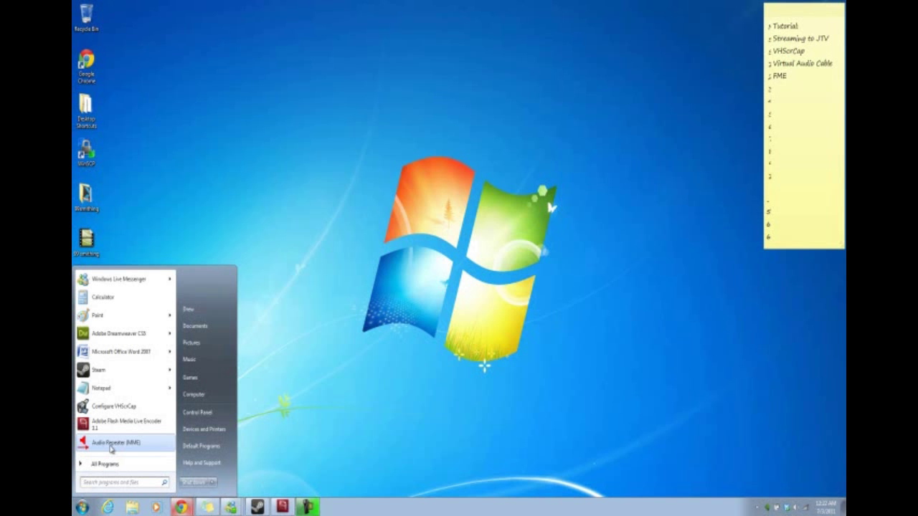
pyautogui.click(304, 389)
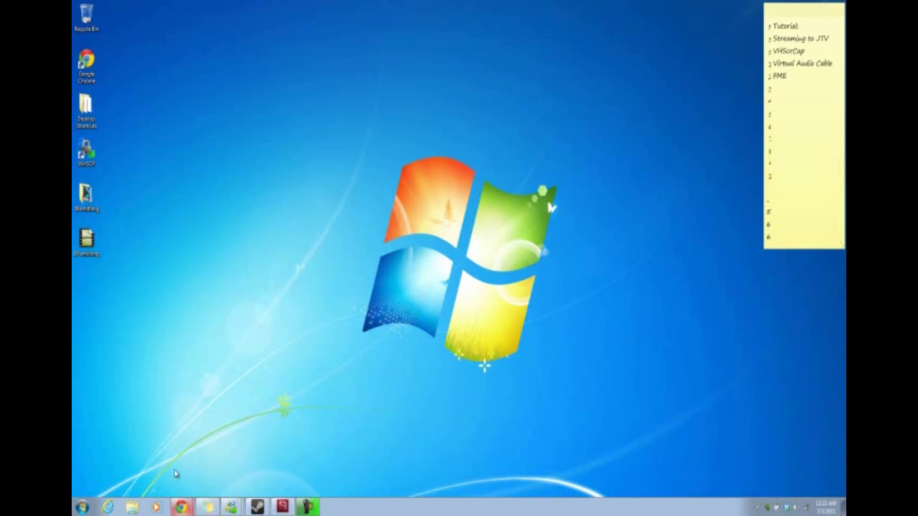
# Switch to Chrome and download the Flash Media Encoder config file from the Justin.tv broadcast page
pyautogui.click(180, 507)
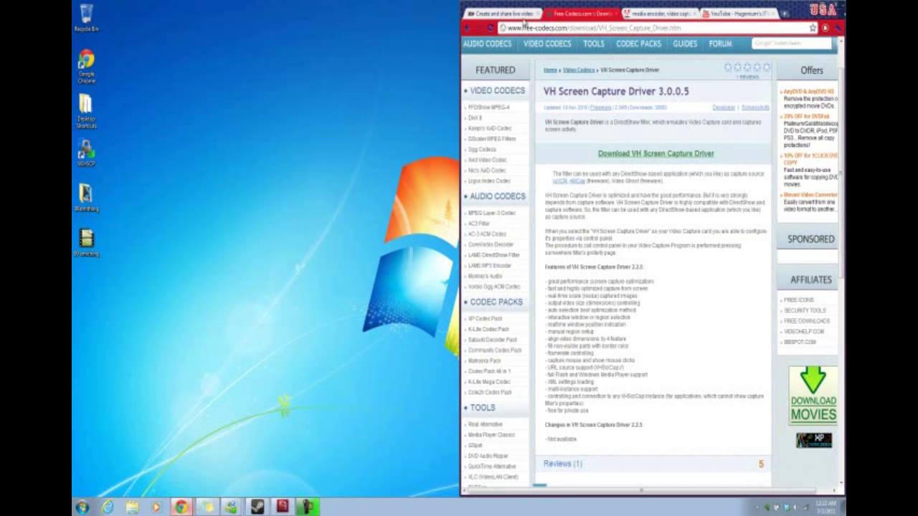
pyautogui.click(516, 14)
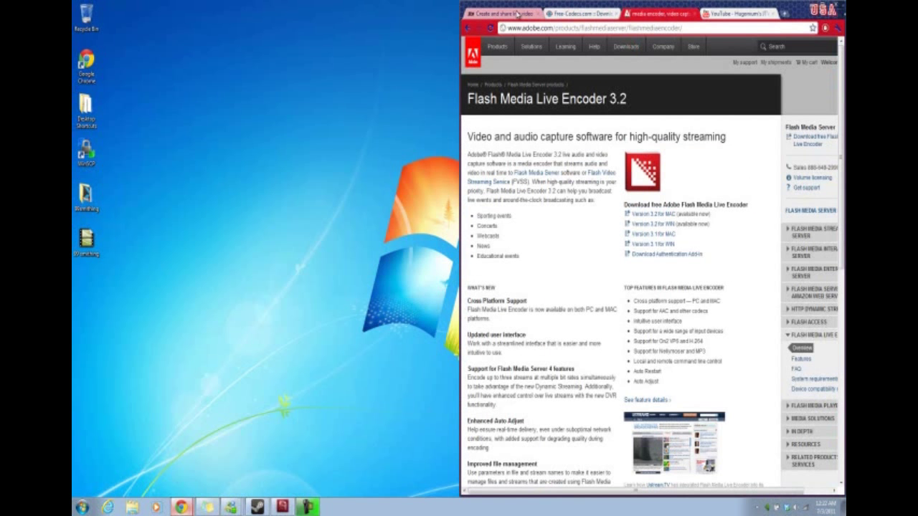
pyautogui.click(516, 13)
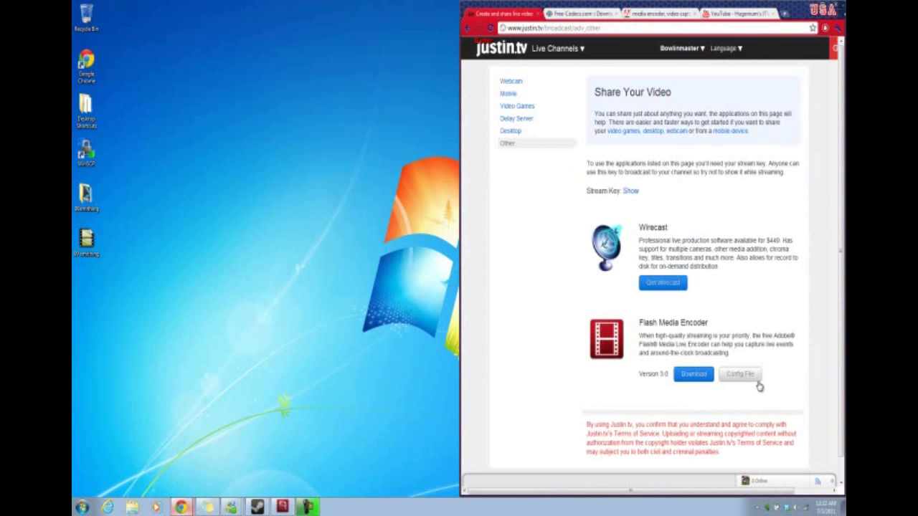
pyautogui.click(593, 28)
pyautogui.click(767, 210)
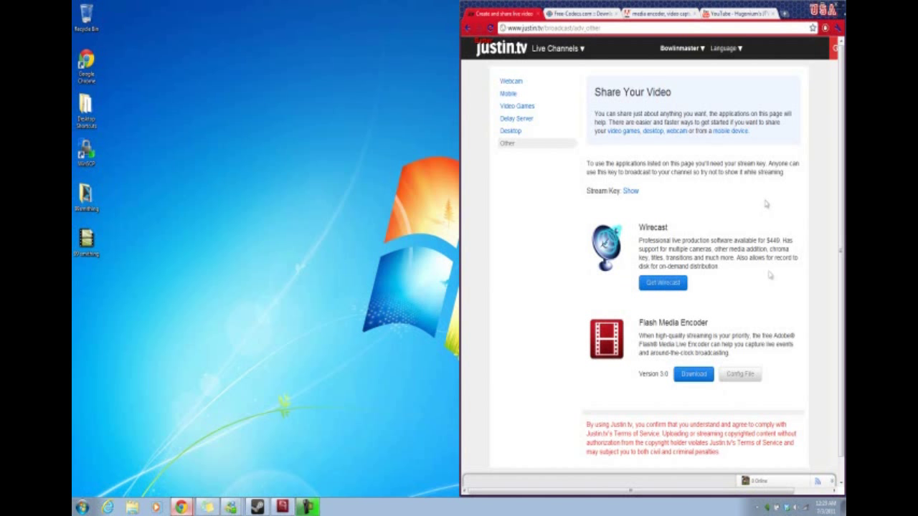
pyautogui.click(743, 383)
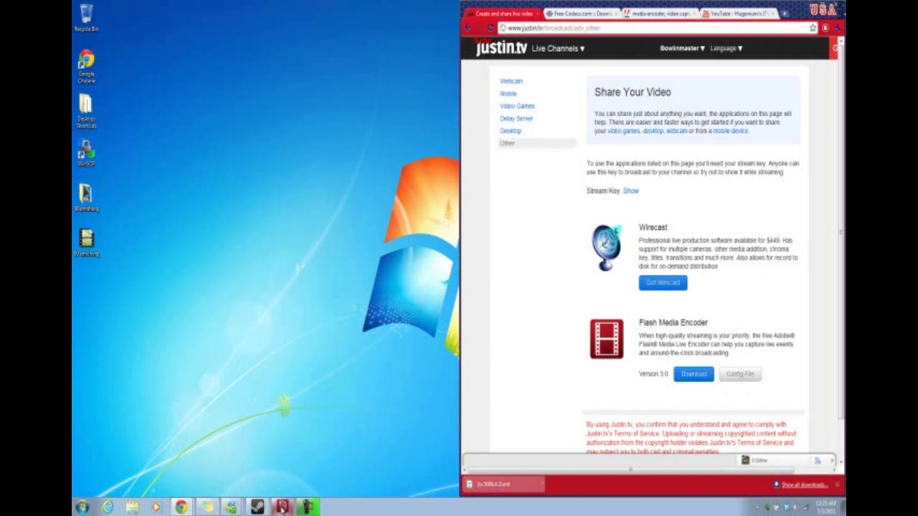
# View Adobe's encoder download page, then switch to Flash Media Live Encoder and select VHScrCap as the video device
pyautogui.click(649, 14)
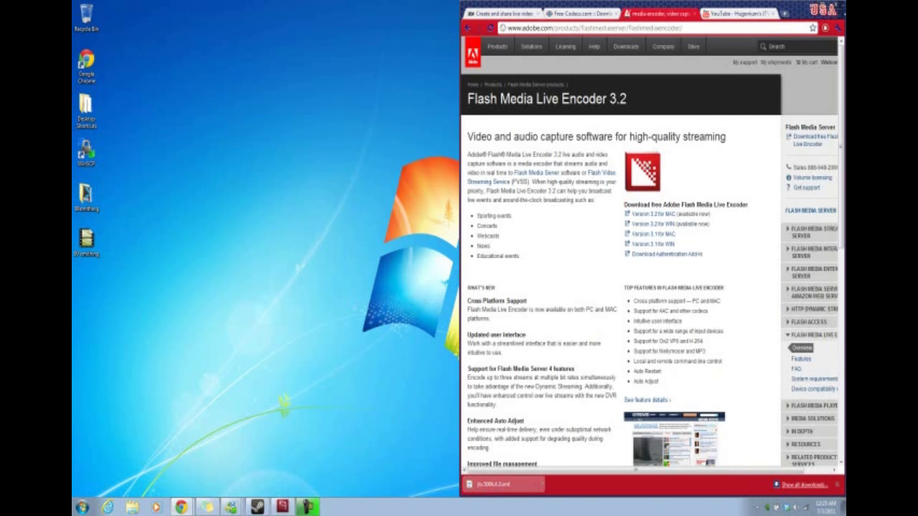
pyautogui.click(283, 507)
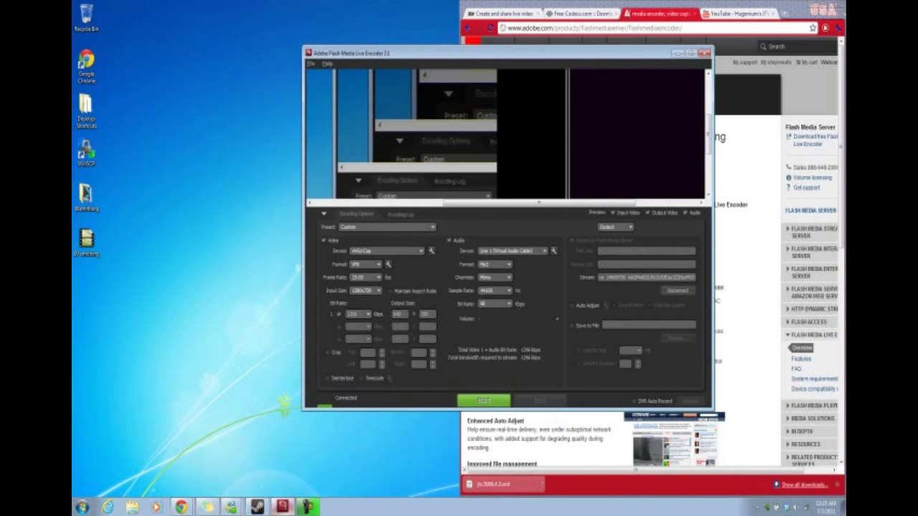
pyautogui.click(311, 64)
pyautogui.click(315, 67)
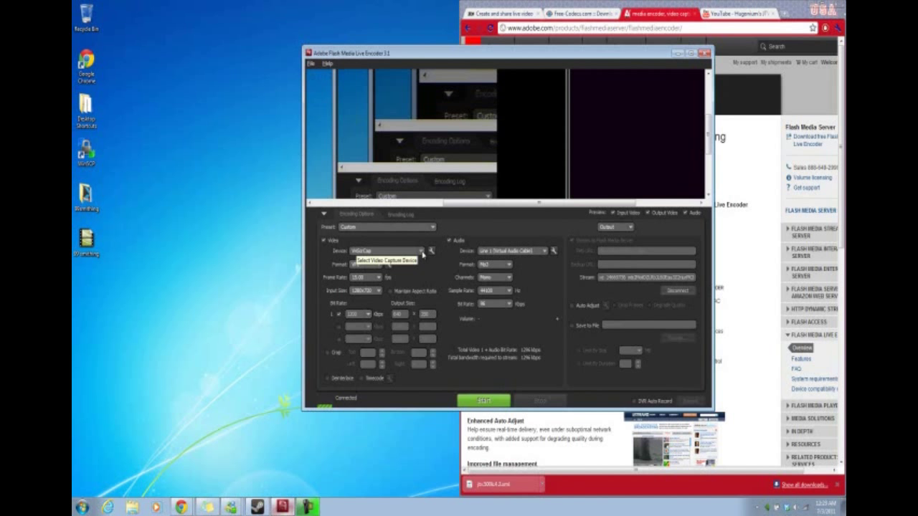
pyautogui.click(423, 251)
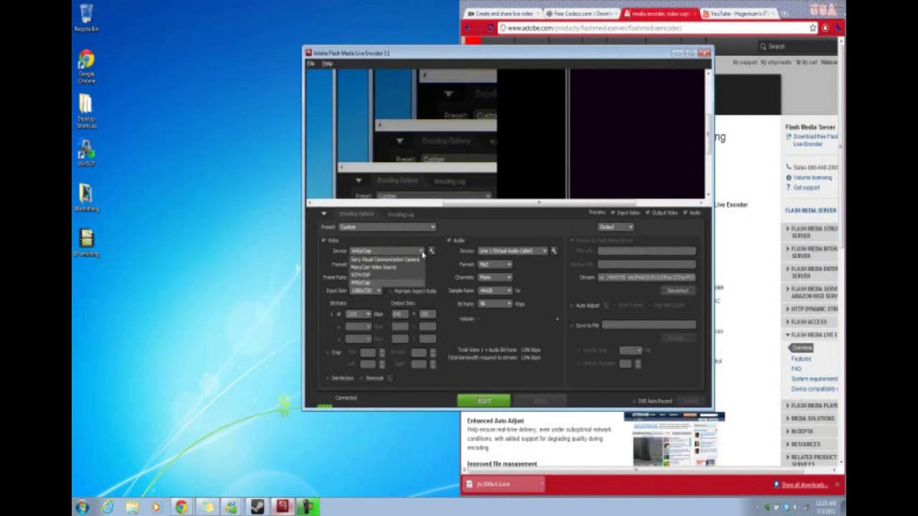
pyautogui.click(361, 285)
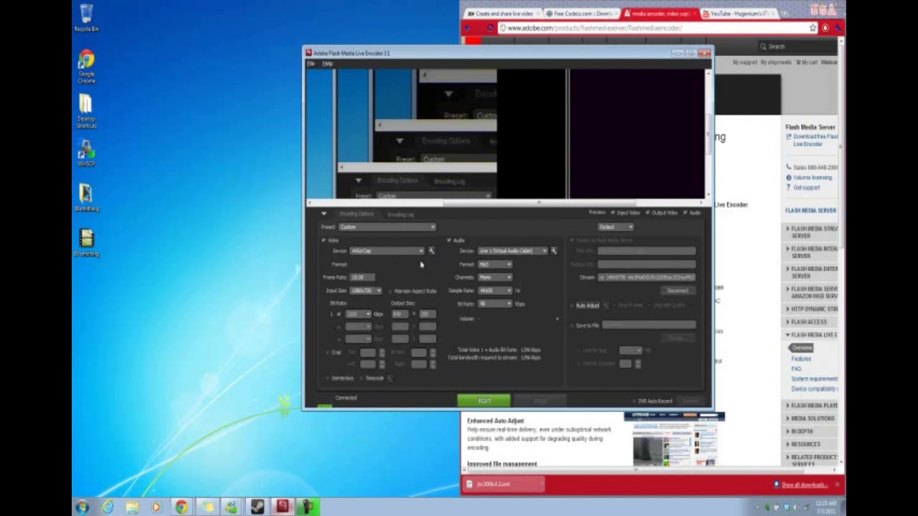
# Review the encoder's video format, frame rate and output size settings
pyautogui.click(378, 264)
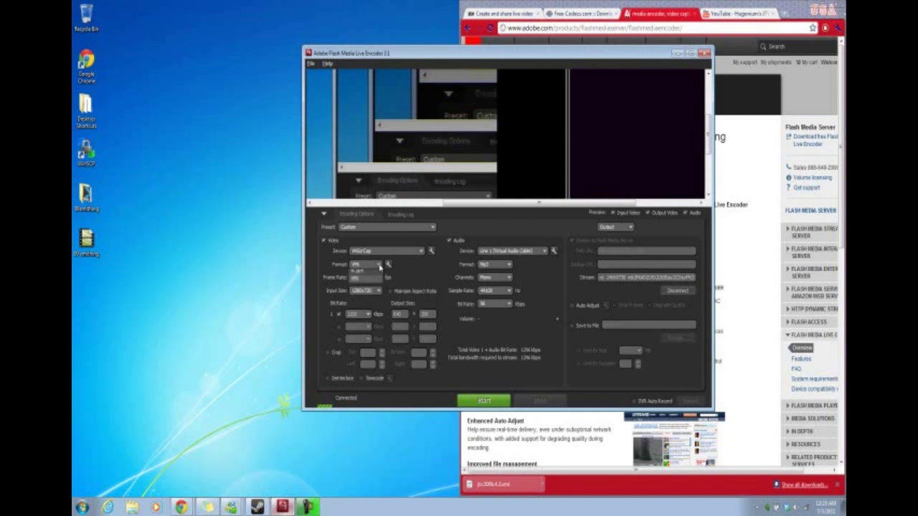
pyautogui.click(380, 266)
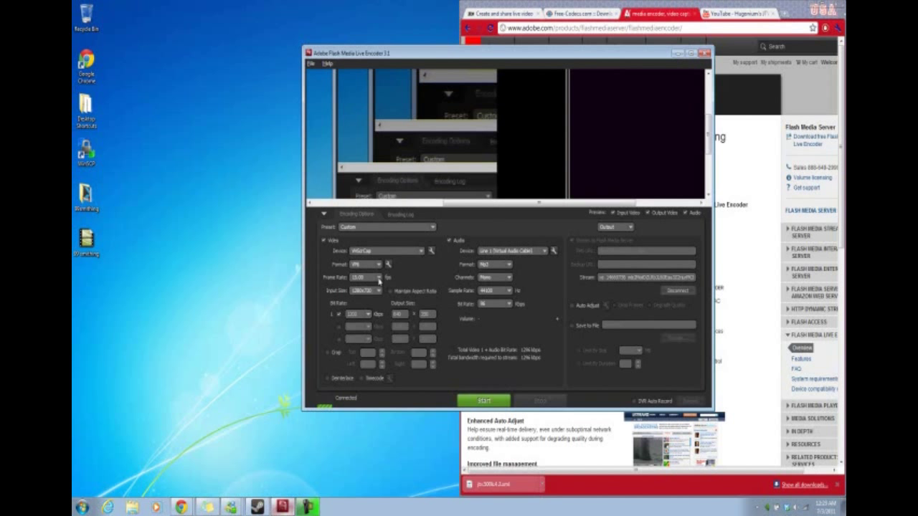
pyautogui.click(379, 278)
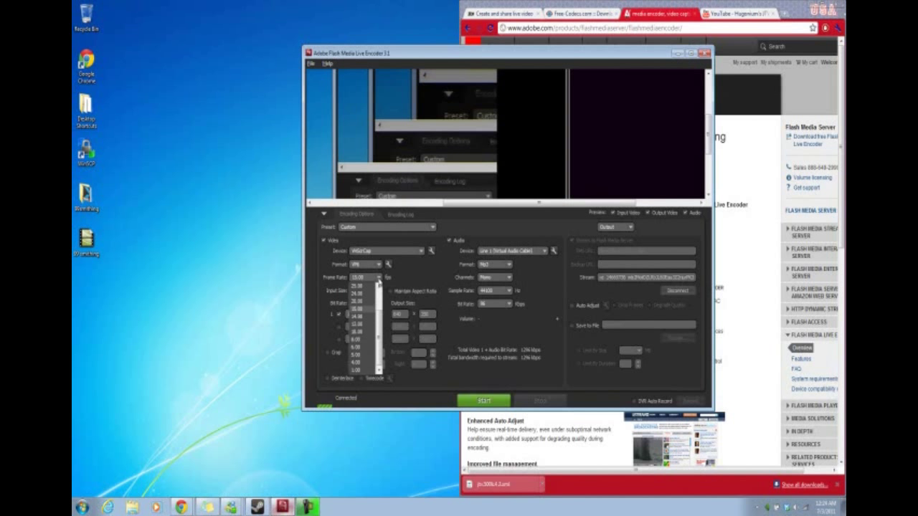
pyautogui.click(379, 280)
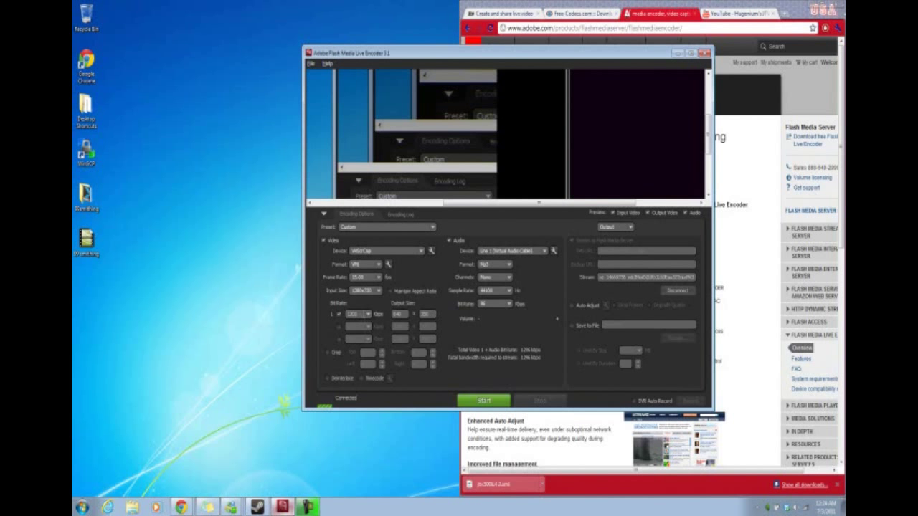
pyautogui.click(401, 315)
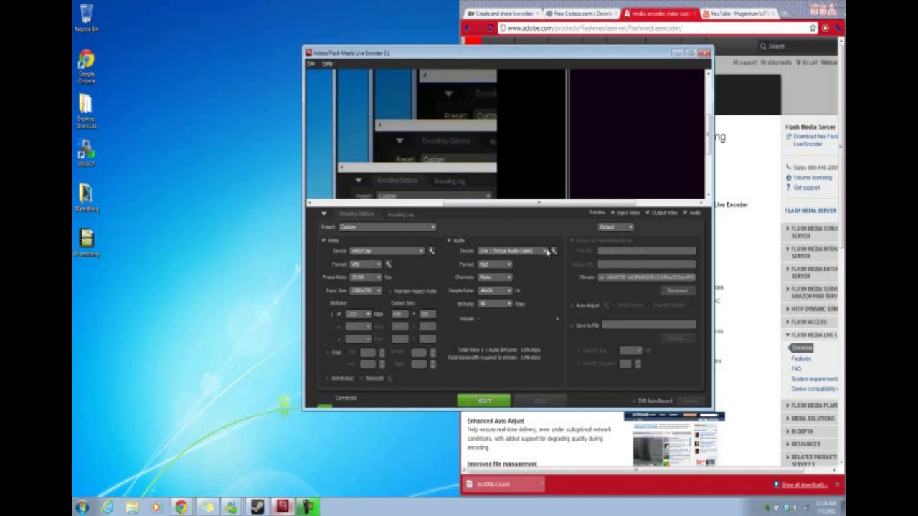
# Review the encoder's audio device, channels and sample rate options
pyautogui.click(545, 253)
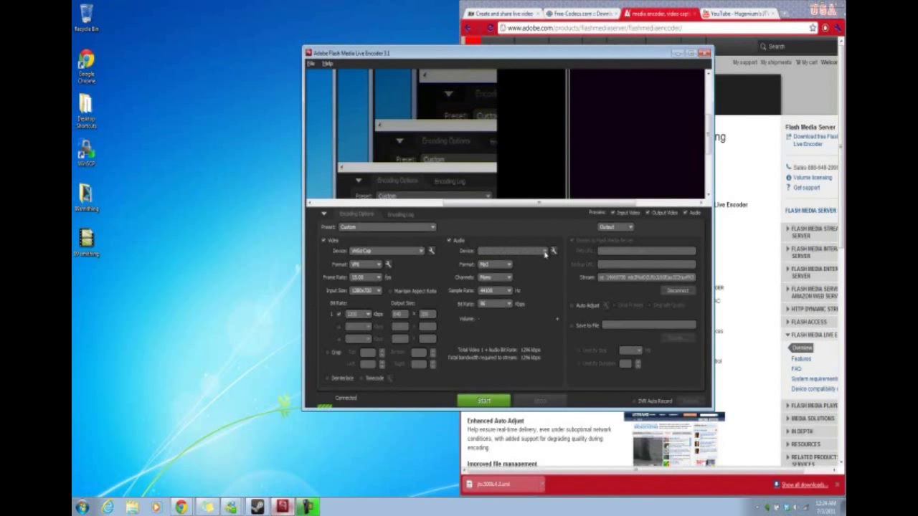
pyautogui.click(546, 252)
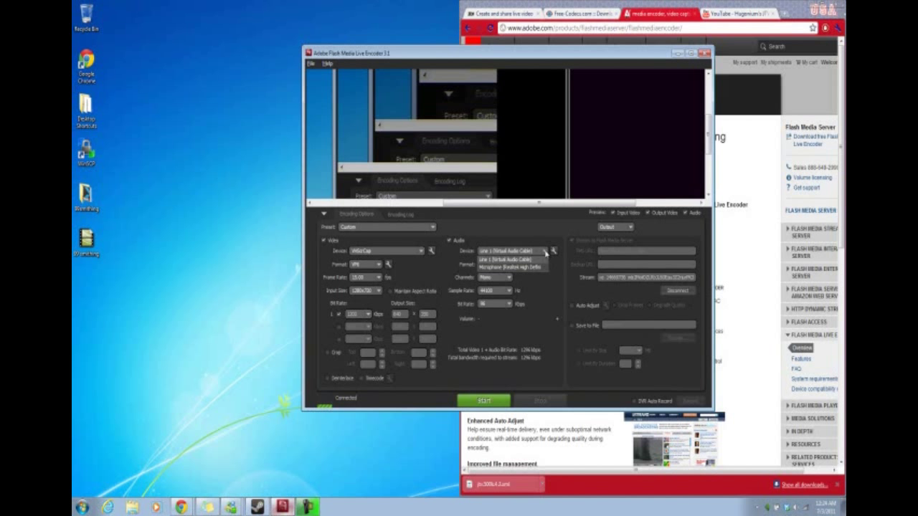
pyautogui.click(546, 252)
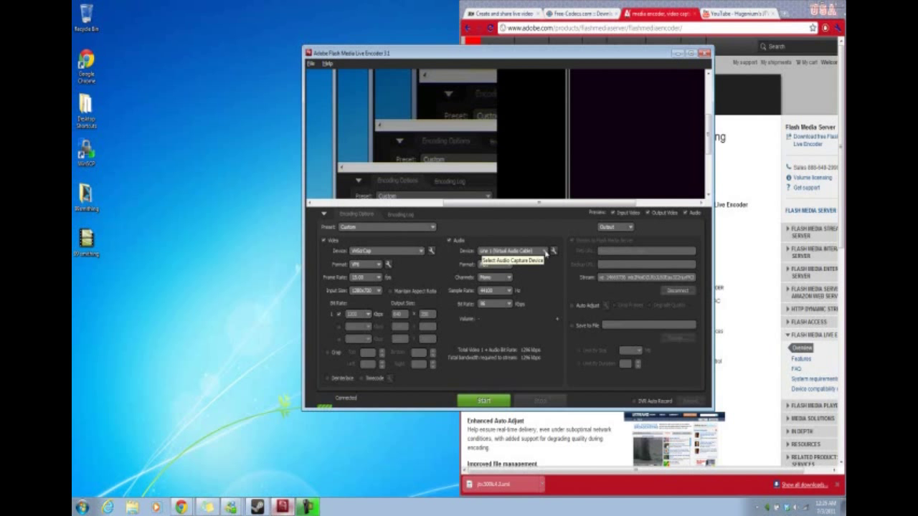
pyautogui.click(509, 278)
pyautogui.click(509, 285)
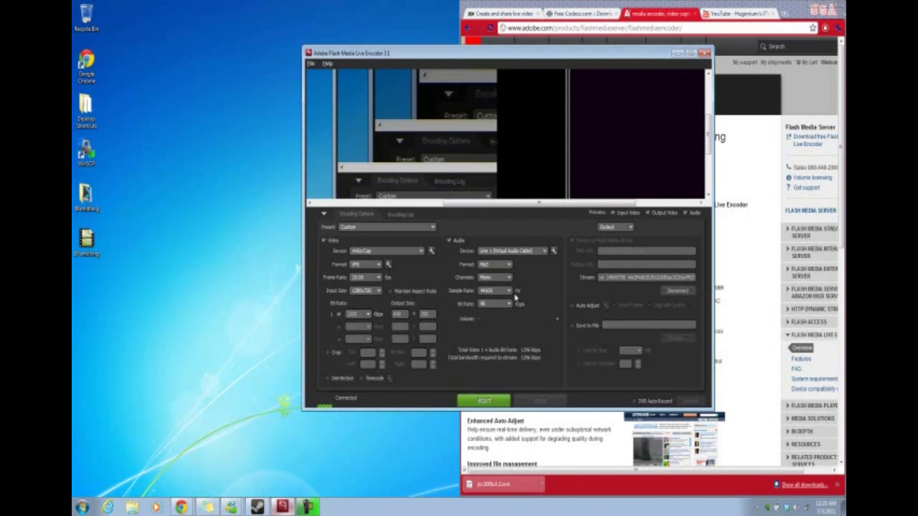
pyautogui.click(510, 292)
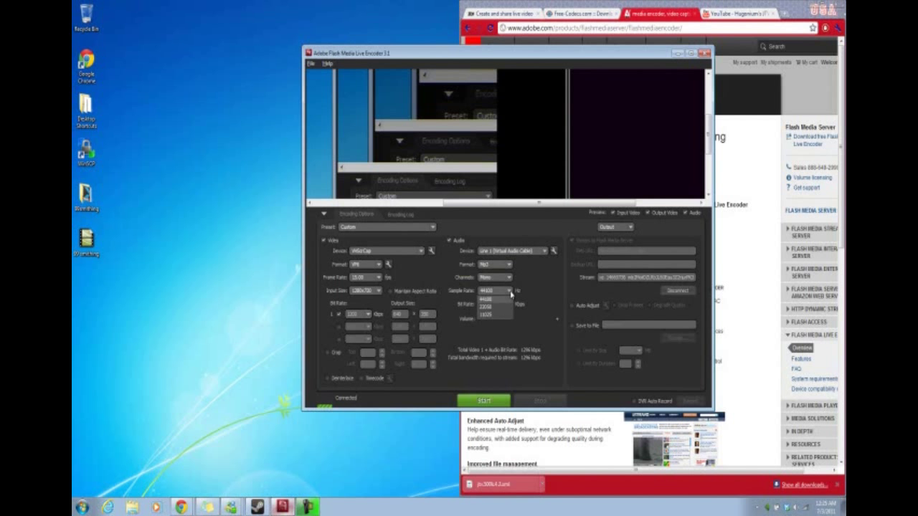
pyautogui.click(510, 298)
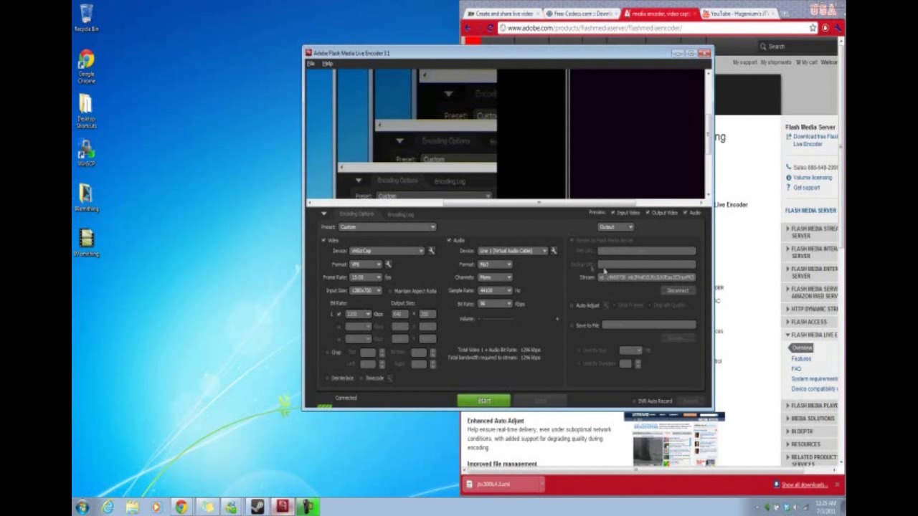
# Examine the recent connection entries in the encoding log, then return to the encoding options
pyautogui.click(405, 214)
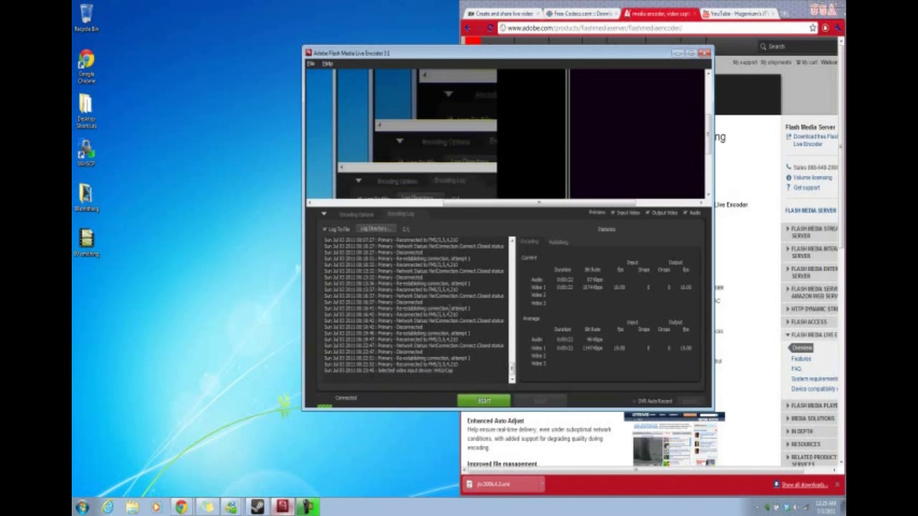
pyautogui.moveTo(456, 366); pyautogui.dragTo(430, 315)
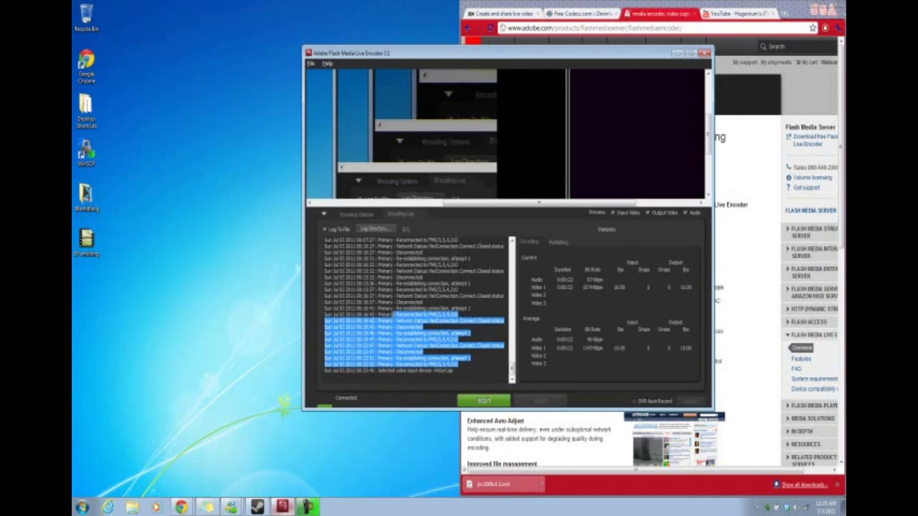
pyautogui.click(430, 315)
pyautogui.click(361, 216)
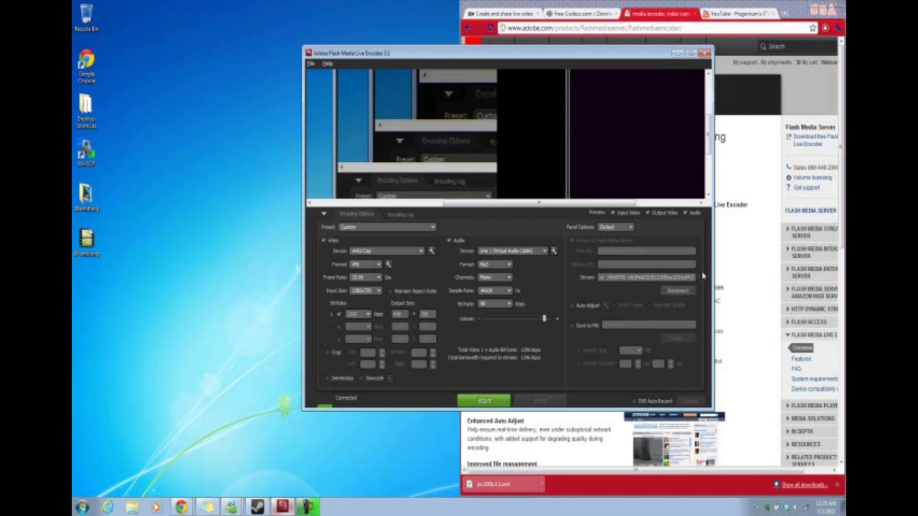
# Switch to Chrome and locate the stream key entry on the Justin.tv broadcast page
pyautogui.click(765, 259)
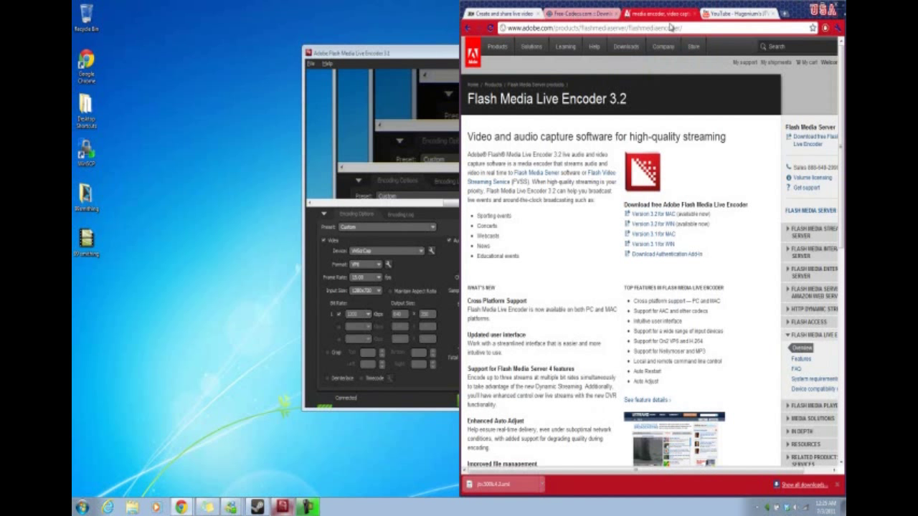
pyautogui.click(493, 14)
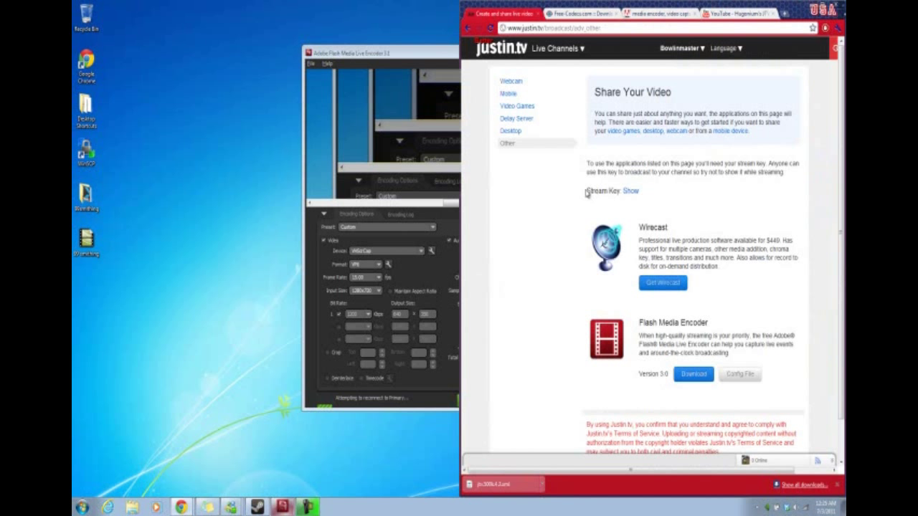
pyautogui.moveTo(587, 191); pyautogui.dragTo(645, 191)
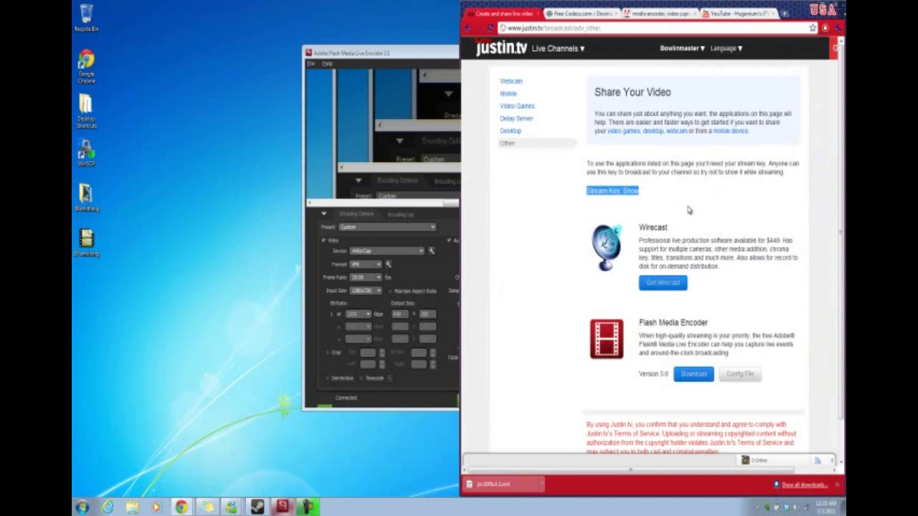
pyautogui.click(667, 217)
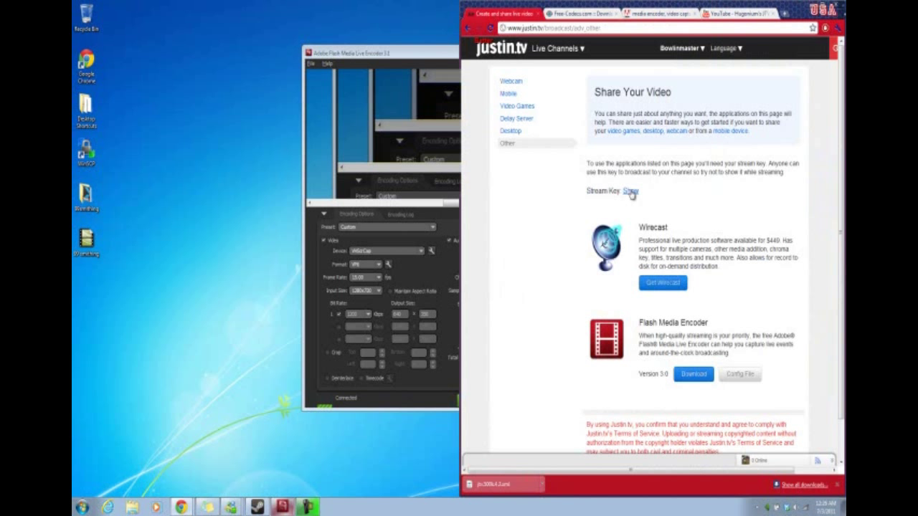
# Inspect the Stream field in Flash Media Live Encoder's output settings and compare it with the Justin.tv broadcast page
pyautogui.click(324, 334)
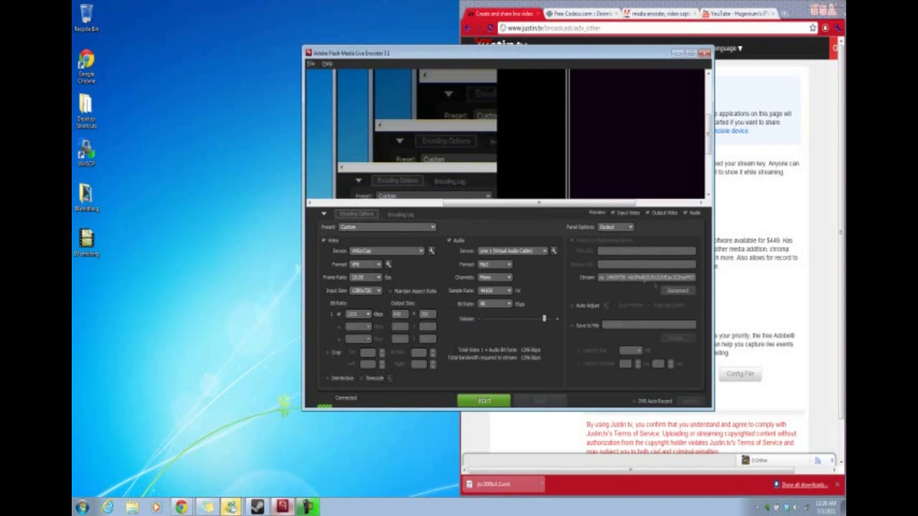
pyautogui.moveTo(608, 277); pyautogui.dragTo(564, 278)
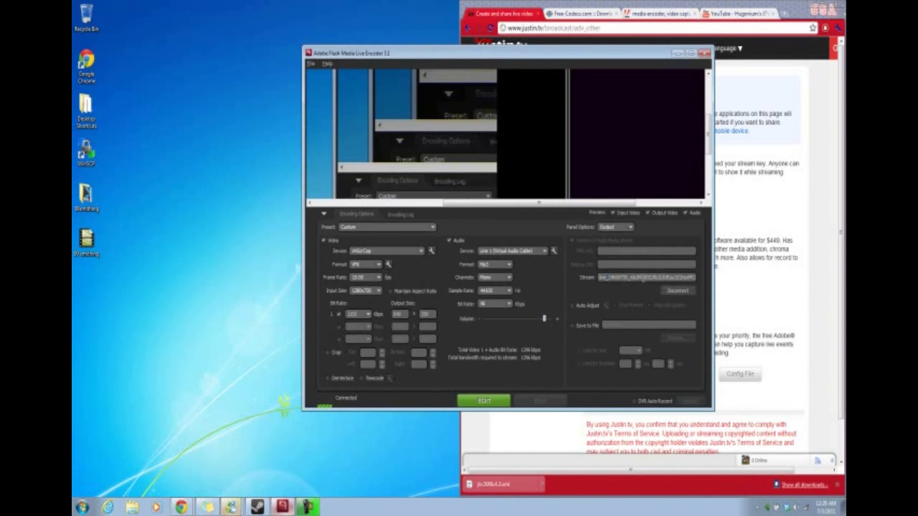
pyautogui.click(769, 235)
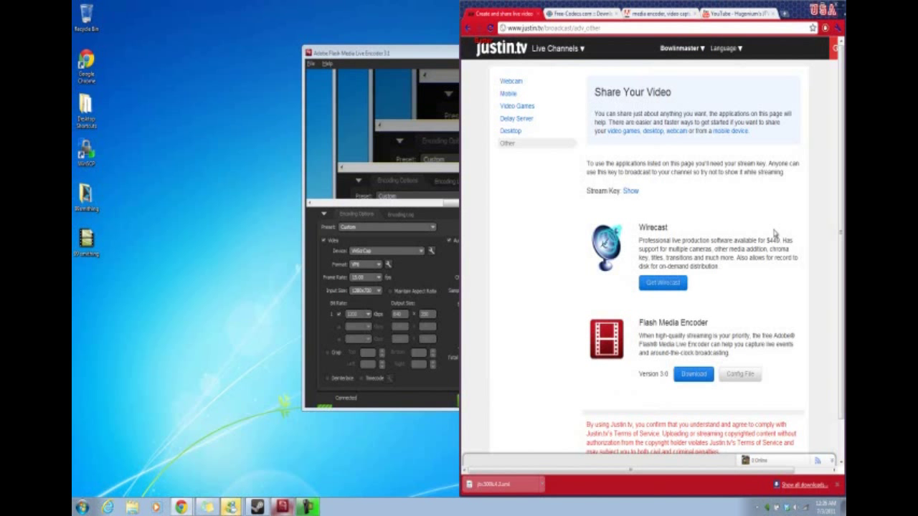
pyautogui.scroll(-1, 773, 282)
pyautogui.scroll(1, 773, 282)
pyautogui.click(443, 55)
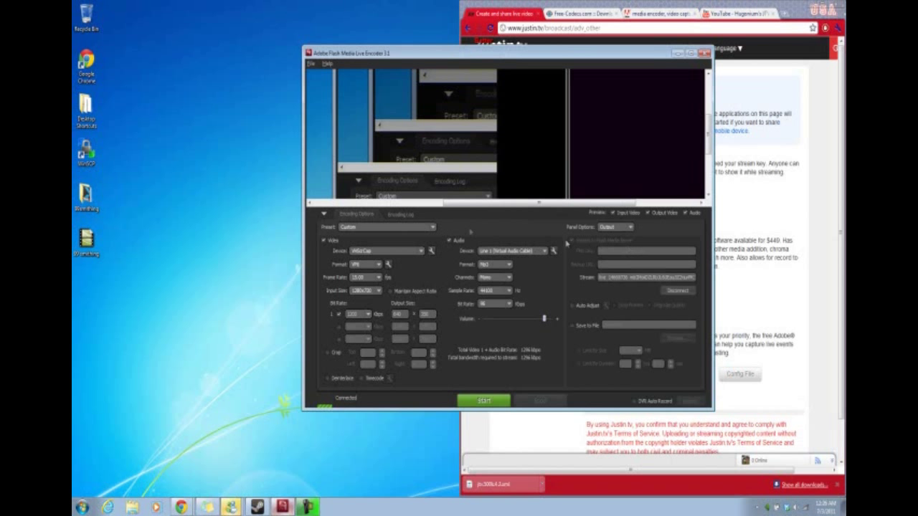